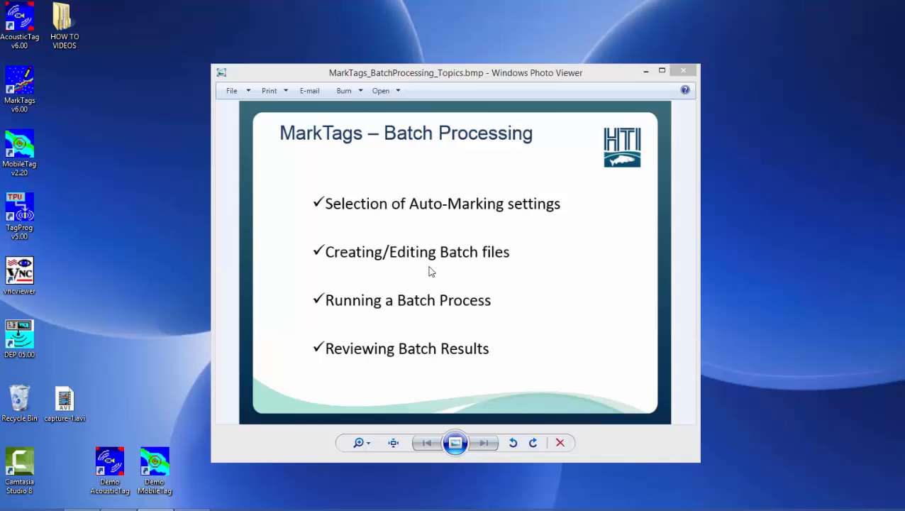
Step: Launch MarkTags from the desktop and open the project database ProjectDB_MarkTags_BatchProcess.mdb
click(647, 75)
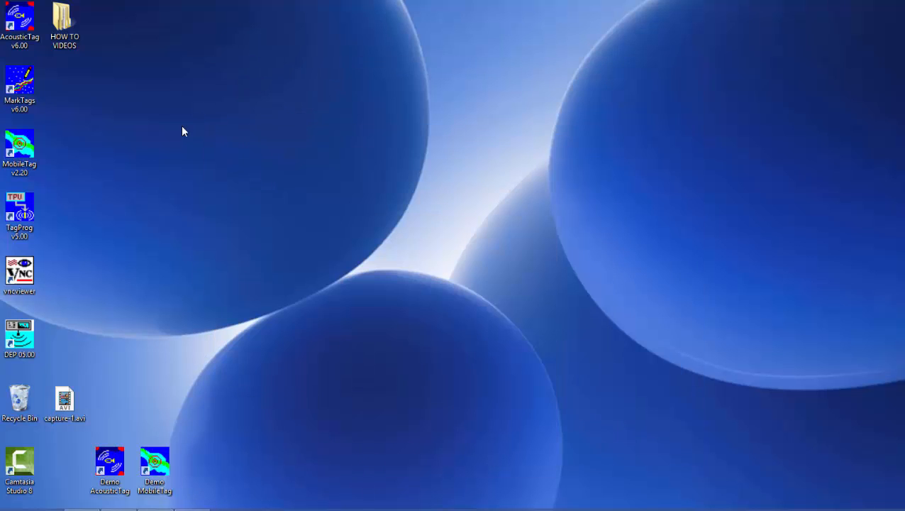
double_click(23, 89)
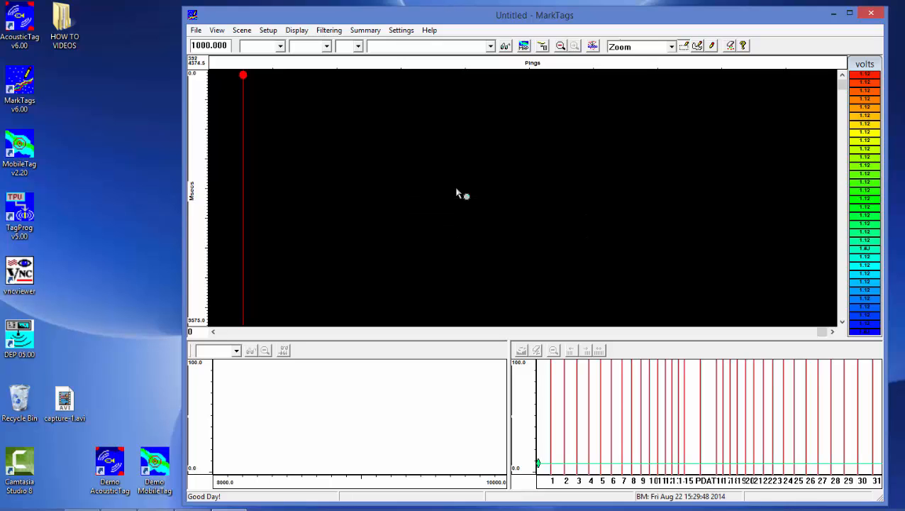
click(196, 29)
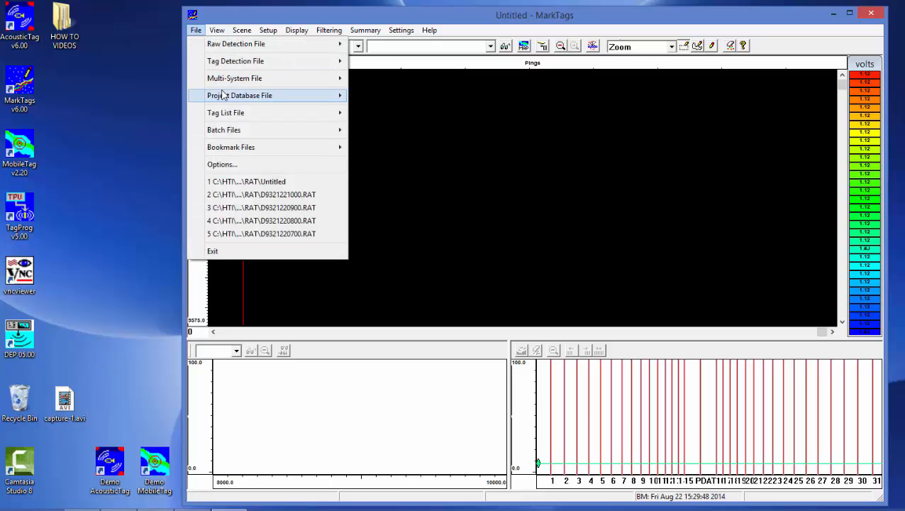
mouse_move(222, 95)
click(374, 95)
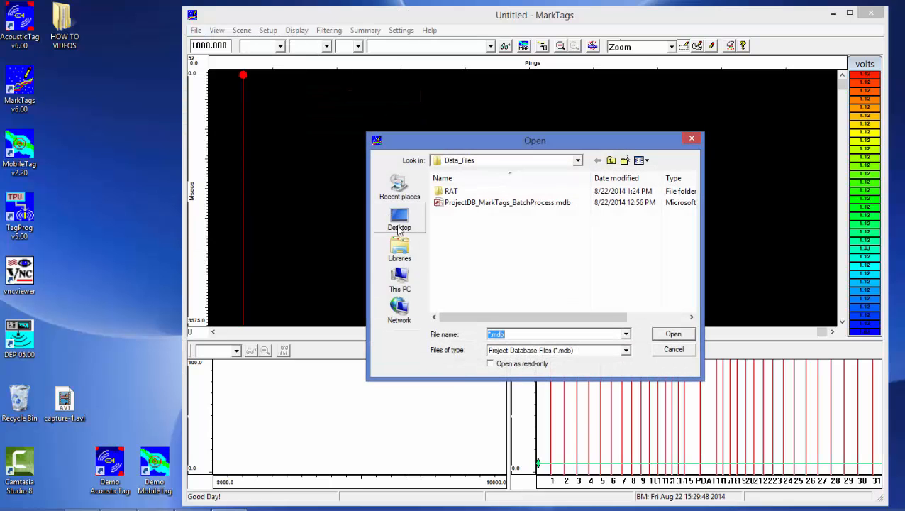
click(471, 204)
click(673, 334)
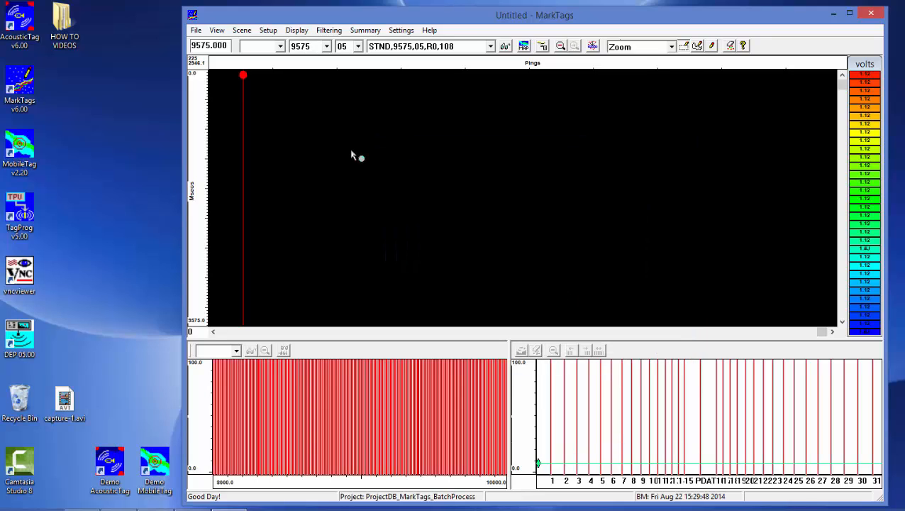
Step: Review the project's tag list in the Tag Information settings and leave them without changes
click(268, 30)
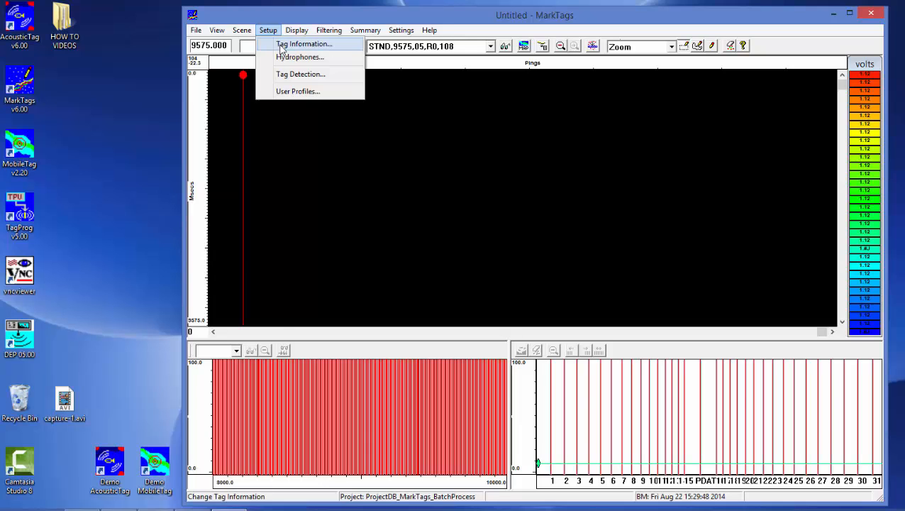
click(283, 46)
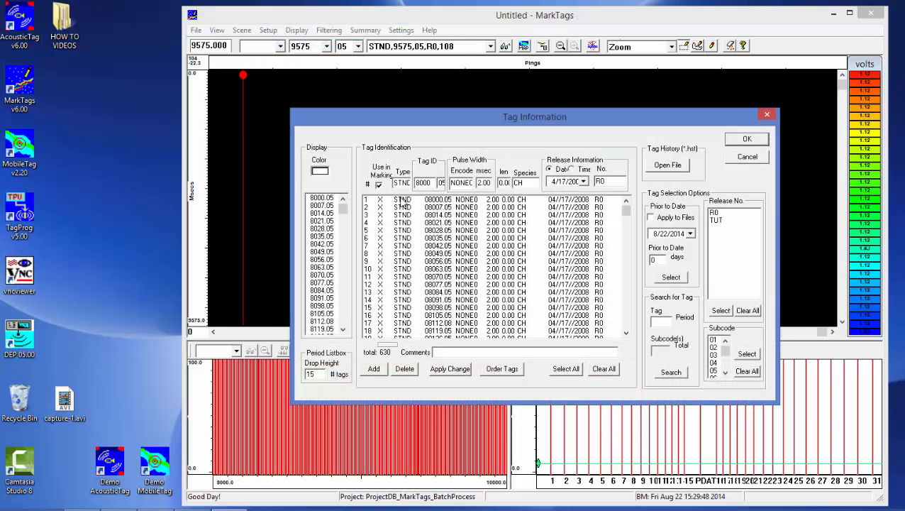
mouse_move(624, 208)
mouse_down()
mouse_move(640, 330)
mouse_move(636, 210)
mouse_up()
click(737, 160)
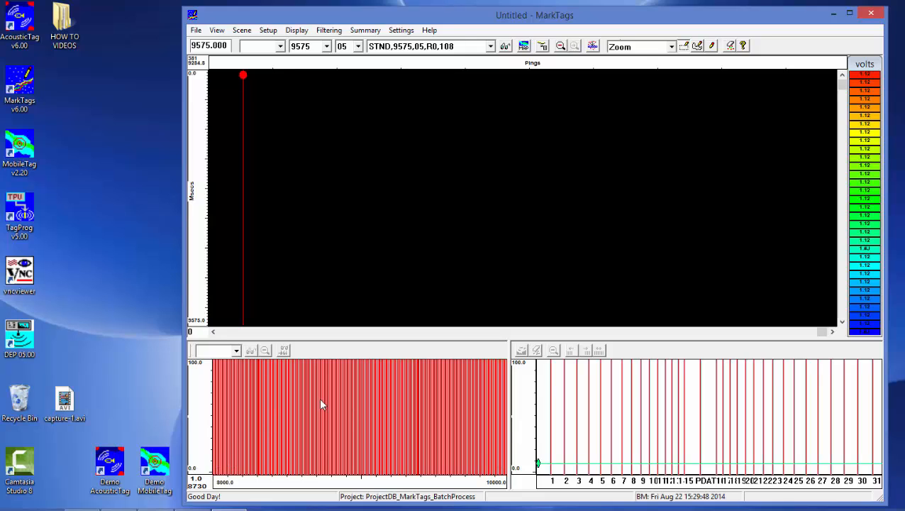
Step: Examine the spacing of the tag periods and their search windows in the period histogram, then restore its full range
drag(300, 401, 392, 471)
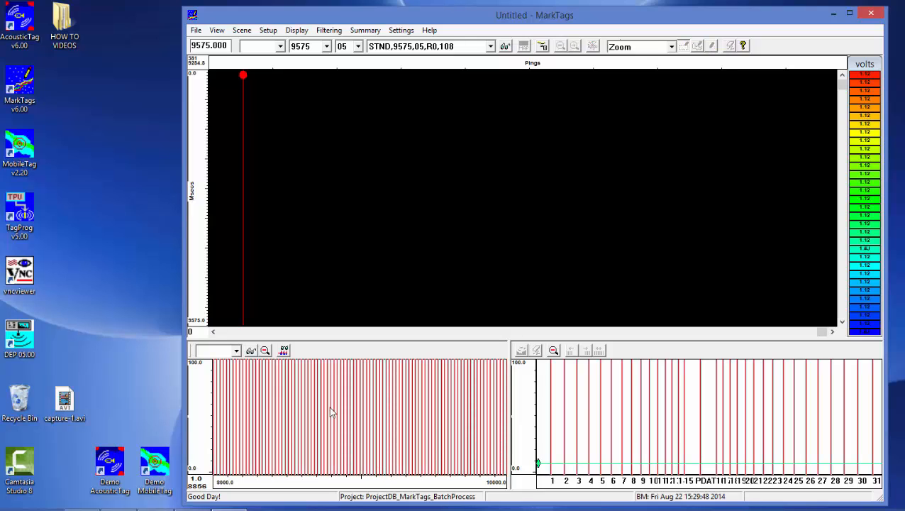
drag(314, 383, 415, 472)
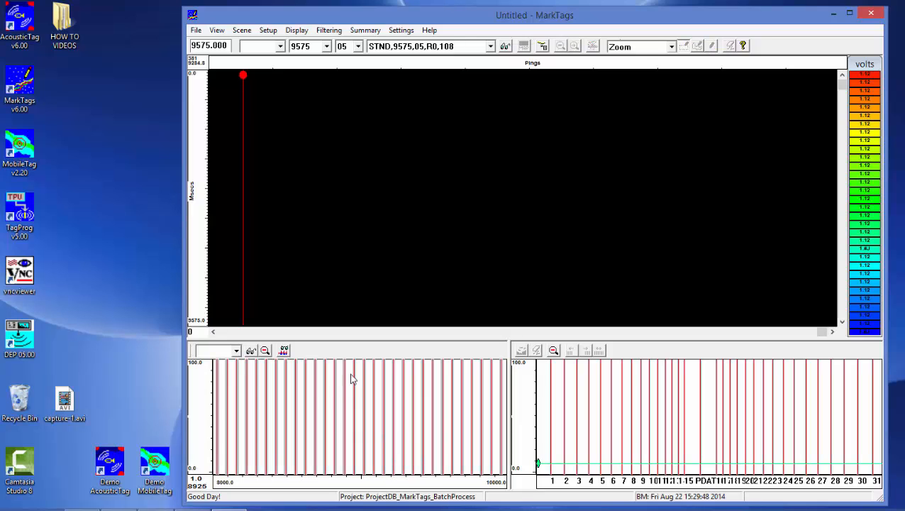
drag(314, 392, 394, 476)
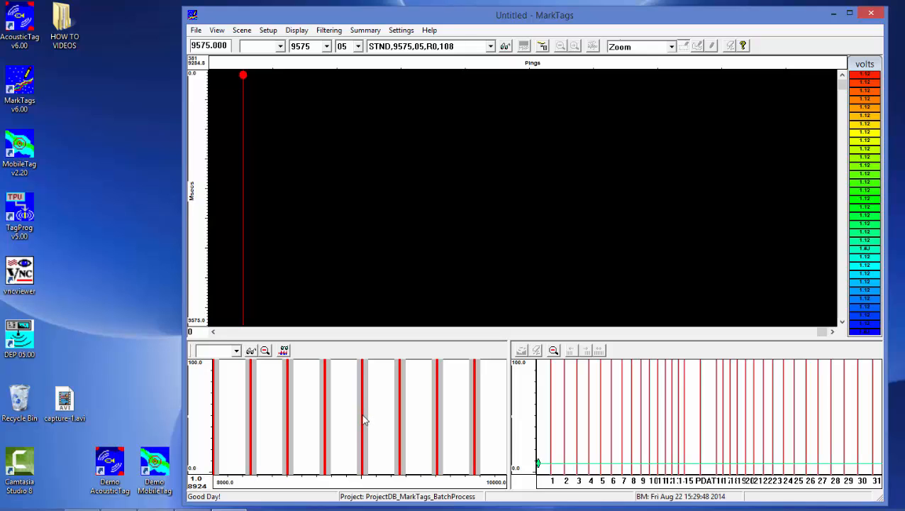
click(266, 353)
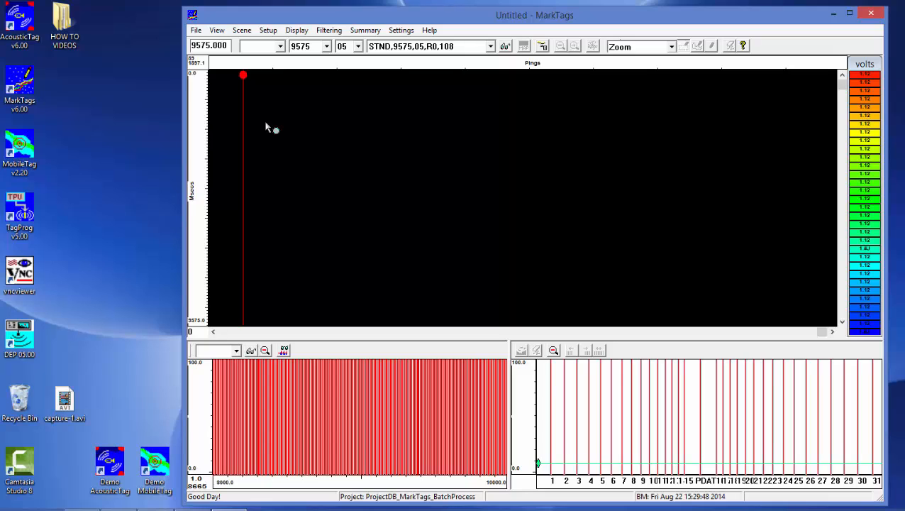
Step: Set the data file options to automatically create/read *.TAT and *.BKM files
click(195, 32)
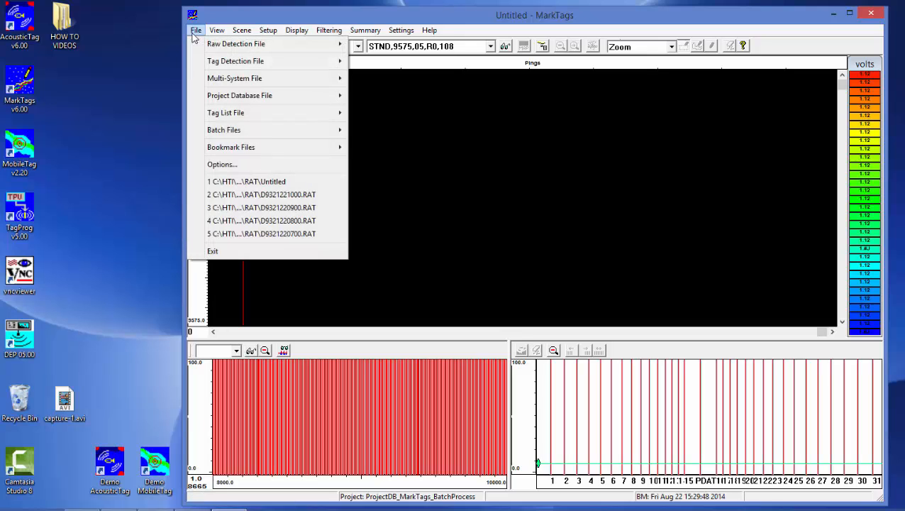
click(221, 164)
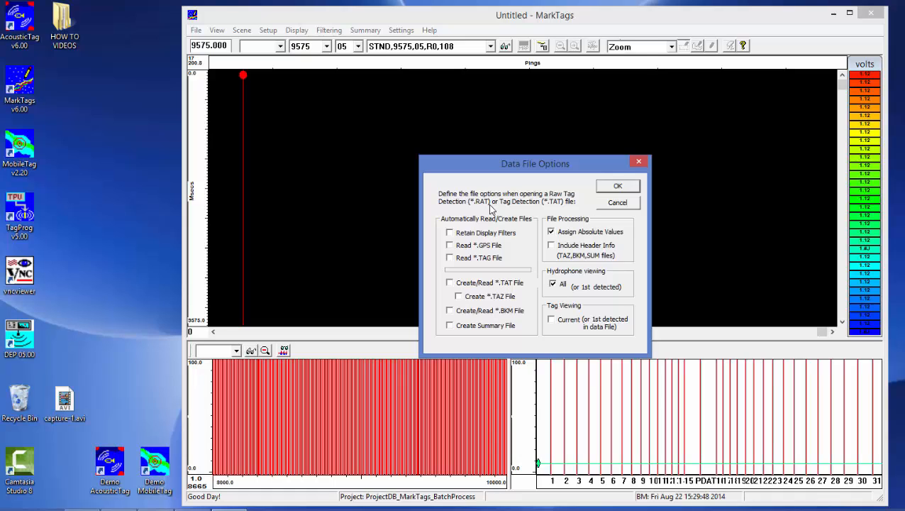
click(455, 284)
click(450, 312)
click(627, 186)
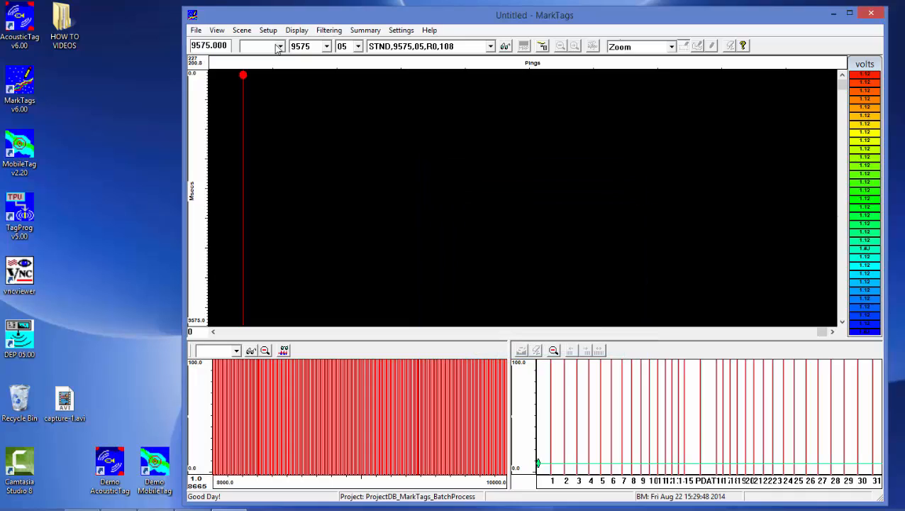
Step: Open the raw detection file D9321220800.RAT from the Data_Files folder
click(196, 30)
mouse_move(277, 49)
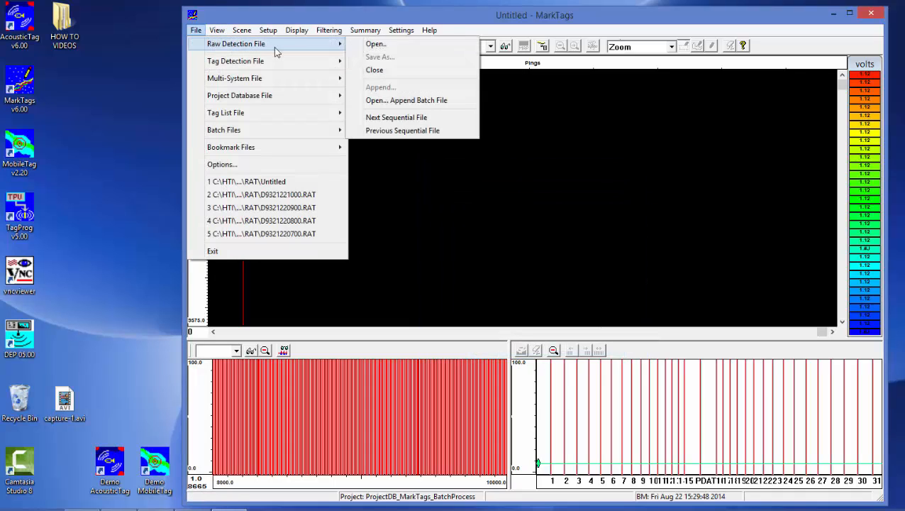
click(375, 43)
click(456, 206)
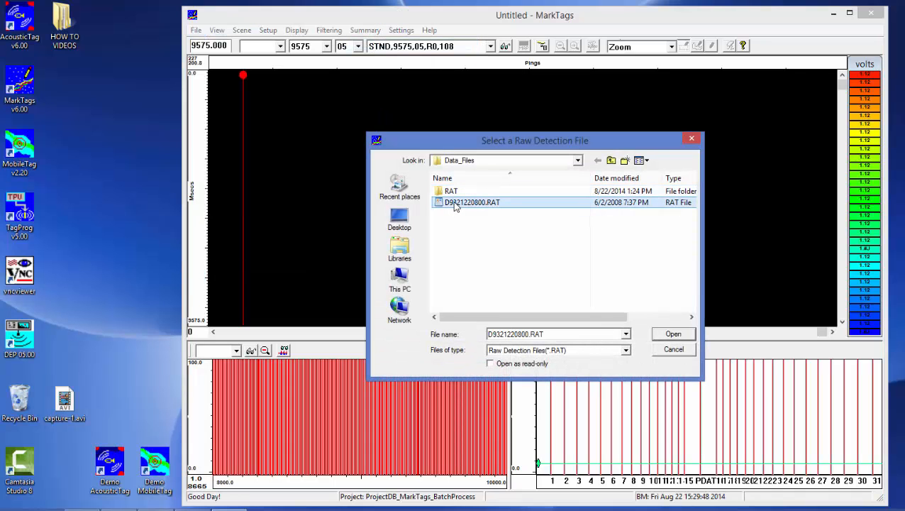
click(688, 338)
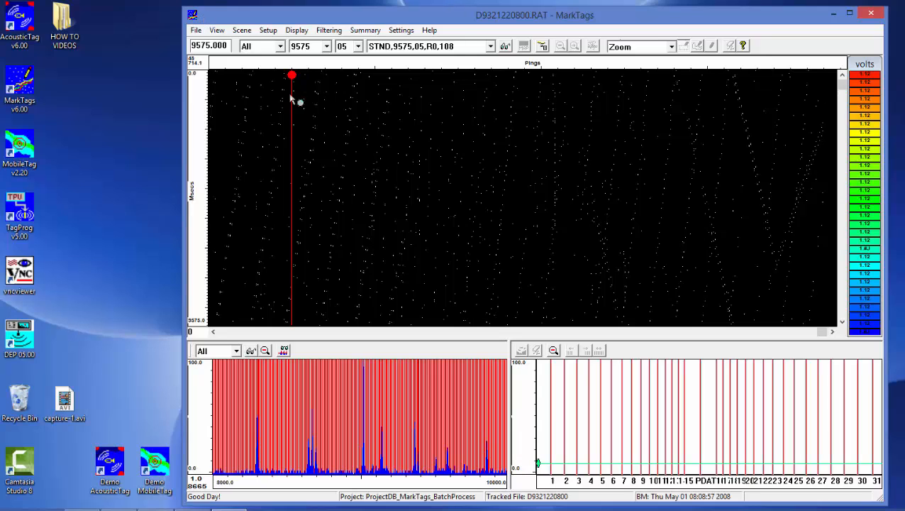
Step: Review the Tag Detection Settings for the period and subcode histograms and leave them without changes
click(268, 30)
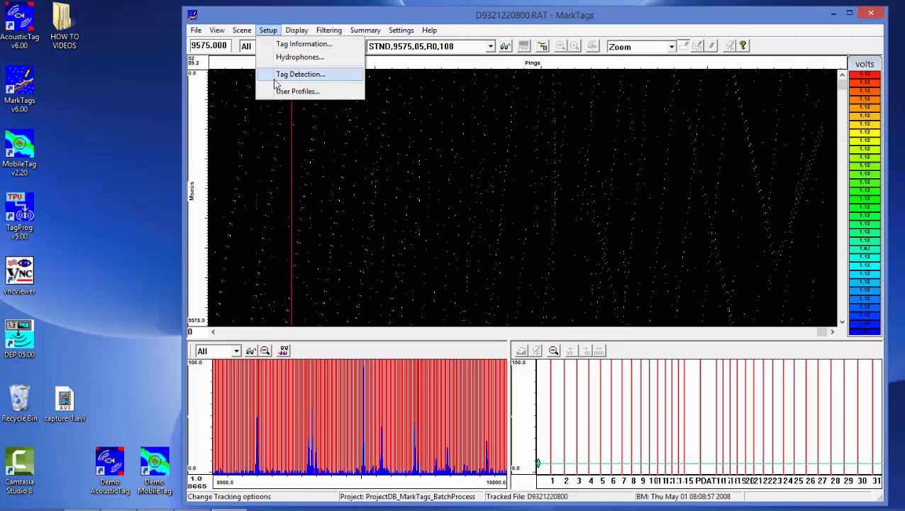
click(298, 74)
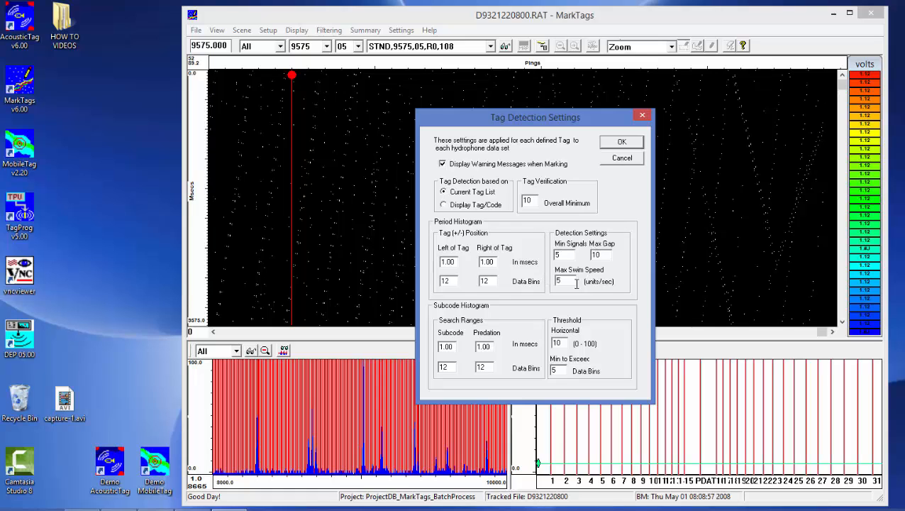
click(614, 157)
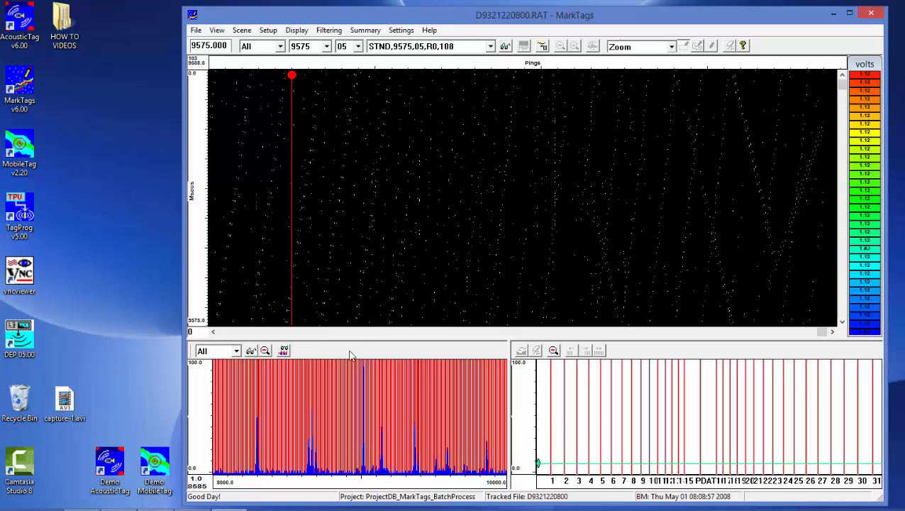
Step: Auto-mark the tags in the Detect Tag List, and review and dismiss the auto tracking errors
click(285, 352)
drag(91, 254, 146, 232)
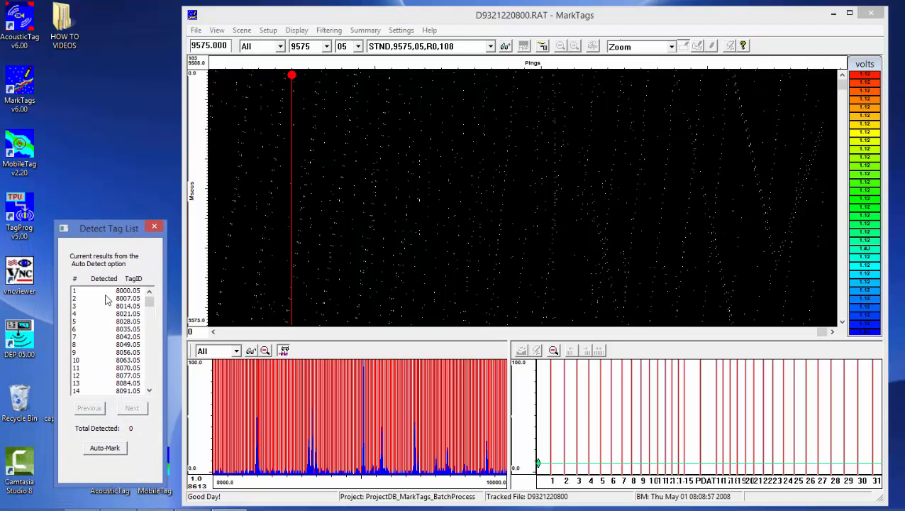
mouse_move(148, 301)
mouse_down()
mouse_move(152, 391)
mouse_move(158, 299)
mouse_up()
click(106, 449)
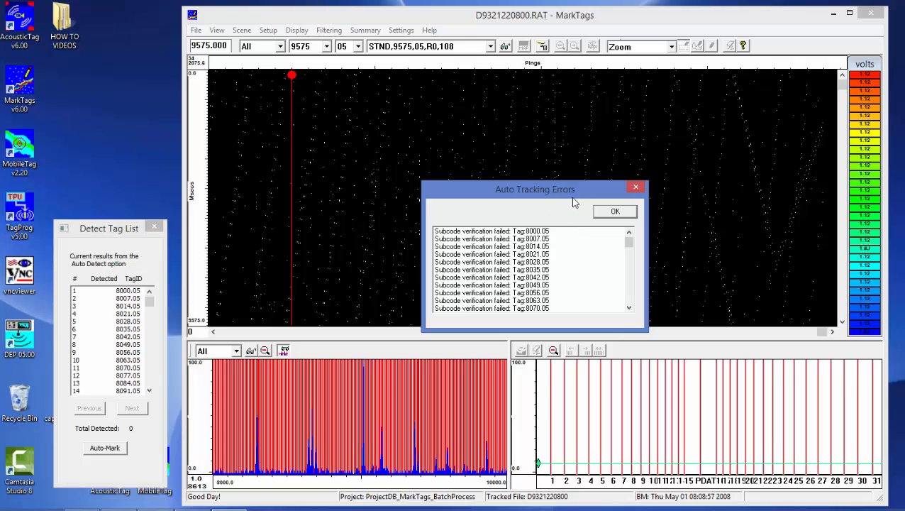
mouse_move(629, 241)
mouse_down()
mouse_move(635, 305)
mouse_move(640, 238)
mouse_up()
click(622, 215)
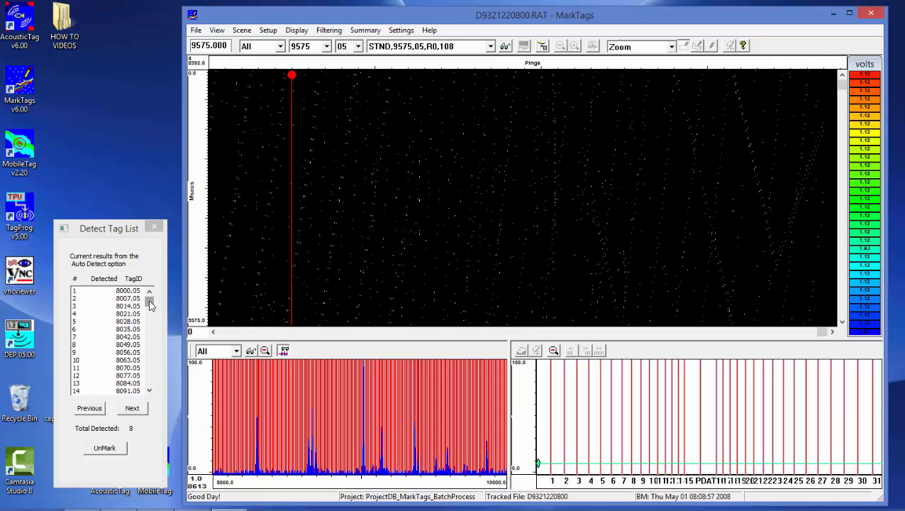
Step: Display tag 8301.07 from the Detect Tag List and examine its auto-marked first-pulse trace up close
mouse_move(149, 303)
mouse_down()
mouse_move(150, 317)
mouse_move(149, 306)
mouse_up()
click(108, 337)
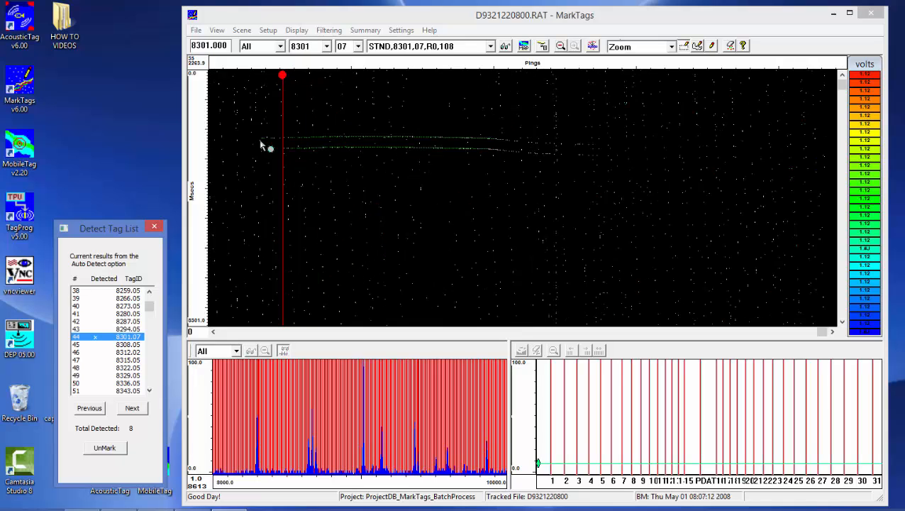
drag(253, 118, 573, 214)
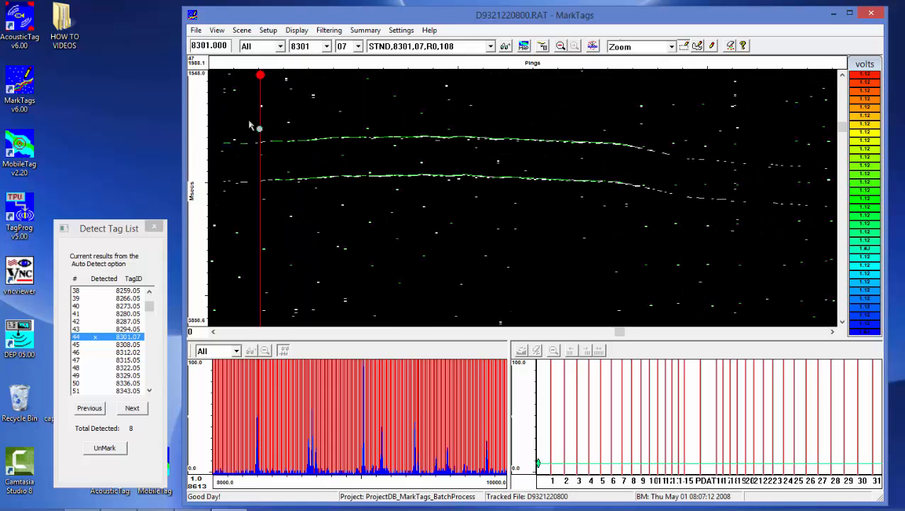
drag(248, 119, 688, 232)
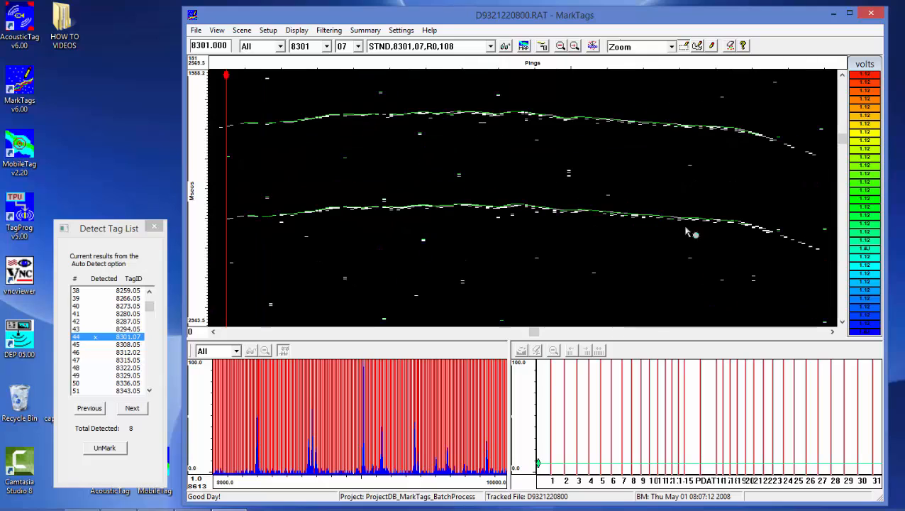
drag(328, 93, 605, 243)
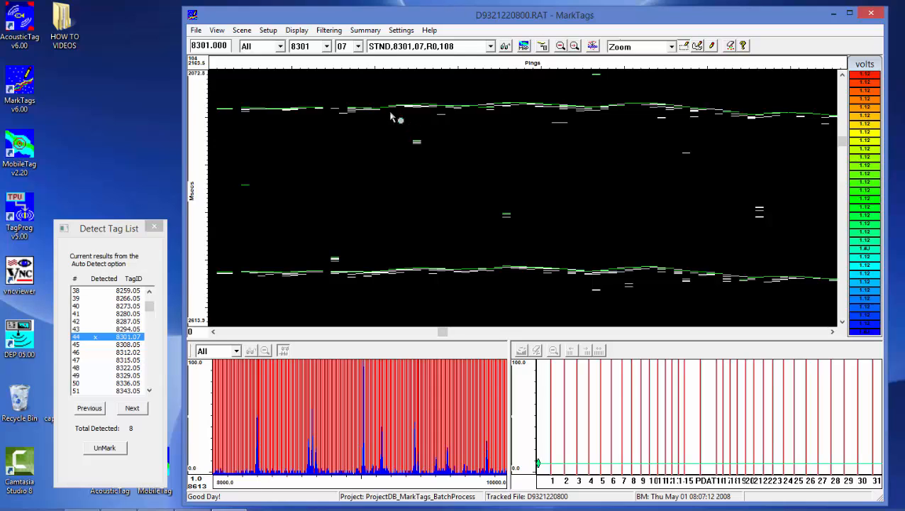
drag(352, 91, 626, 159)
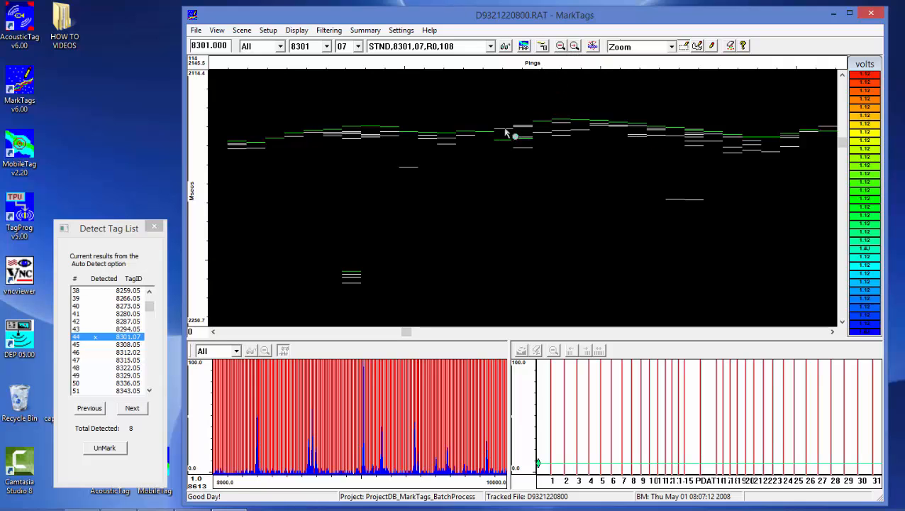
Step: Examine the second-pulse trace of tag 8301.07 up close and return to the full view of the file
click(575, 46)
drag(325, 247, 653, 319)
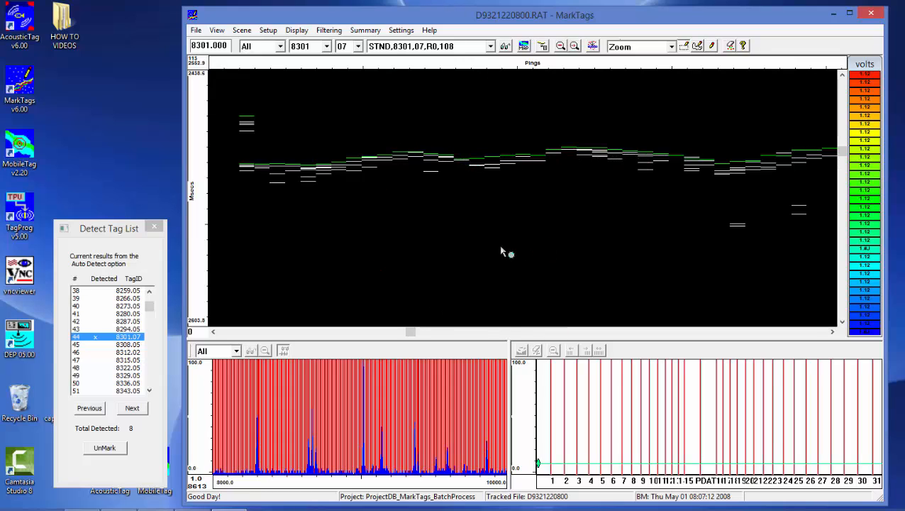
click(574, 46)
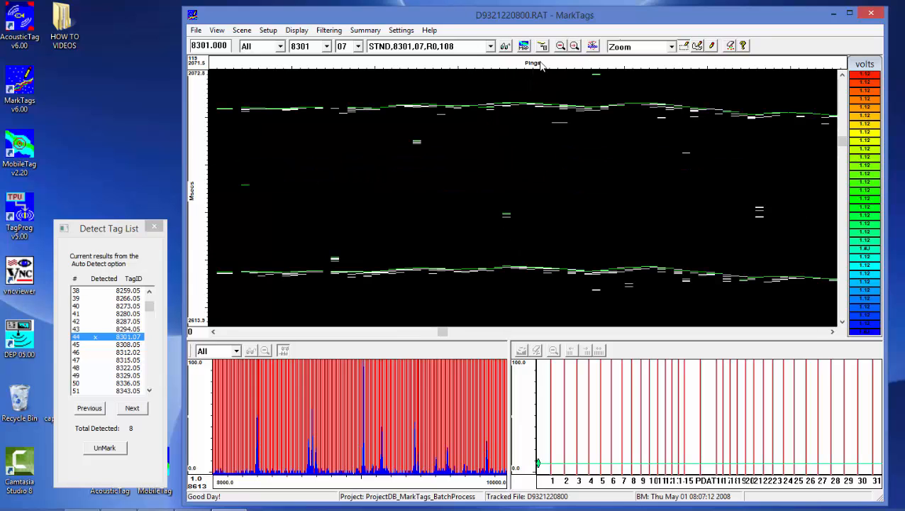
click(560, 46)
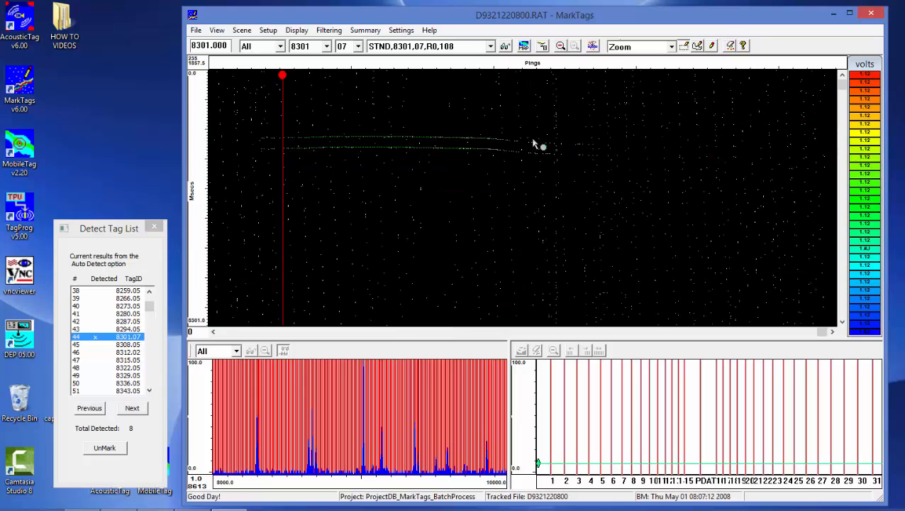
Step: Display tags 8308.05, 8312.02, 8315.05 and 8322.05 in turn to compare their echo patterns
click(128, 344)
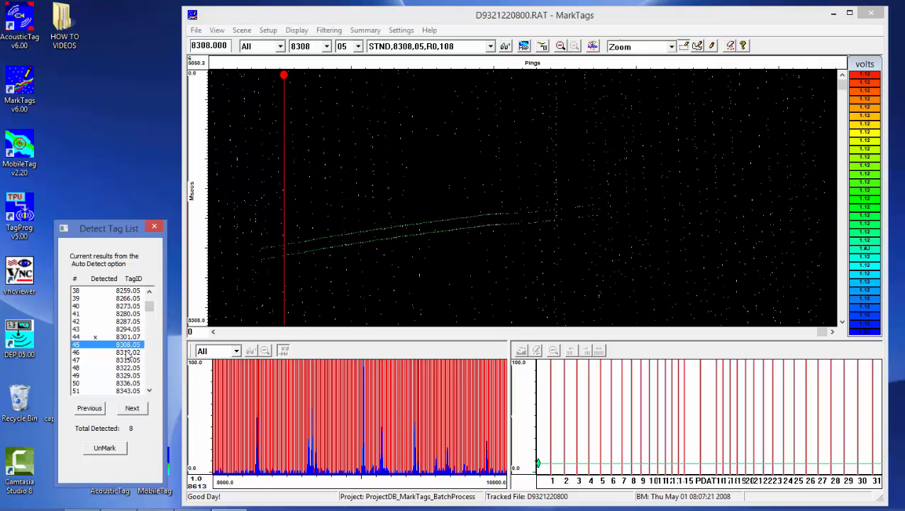
click(128, 351)
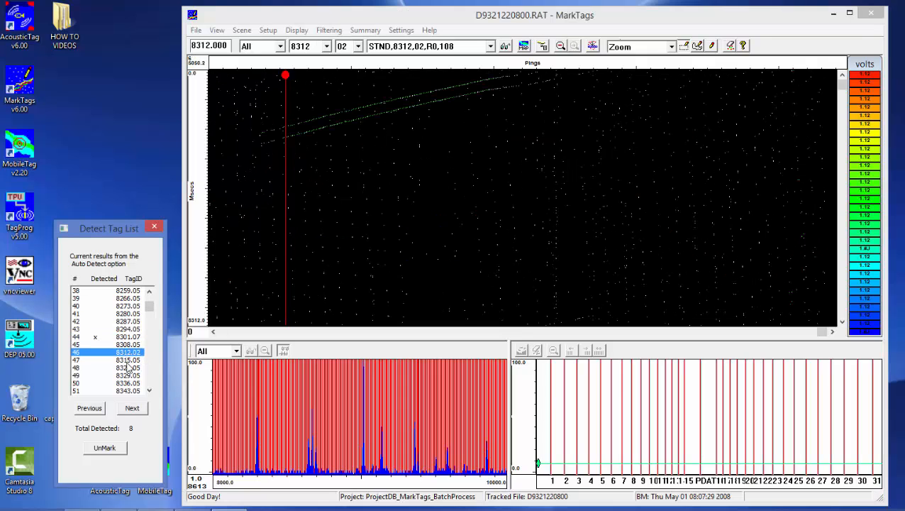
click(128, 360)
click(128, 367)
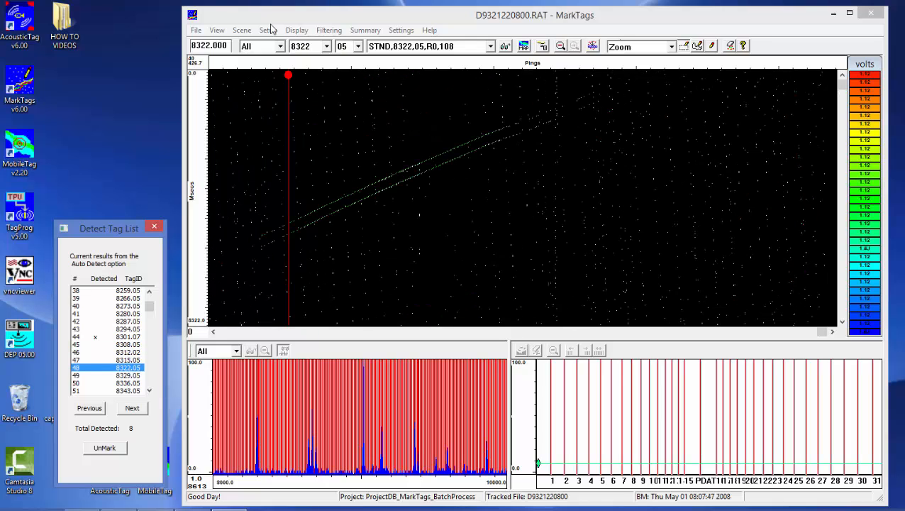
Step: Display tags 8329.05, 8301.07 and 8308.05 in turn, examining the paired traces of tag 8301.07 up close
click(126, 374)
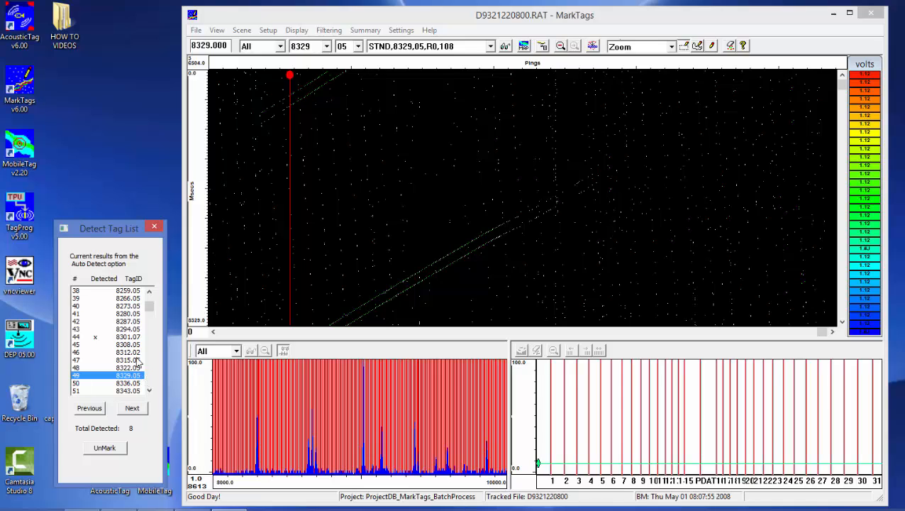
click(120, 337)
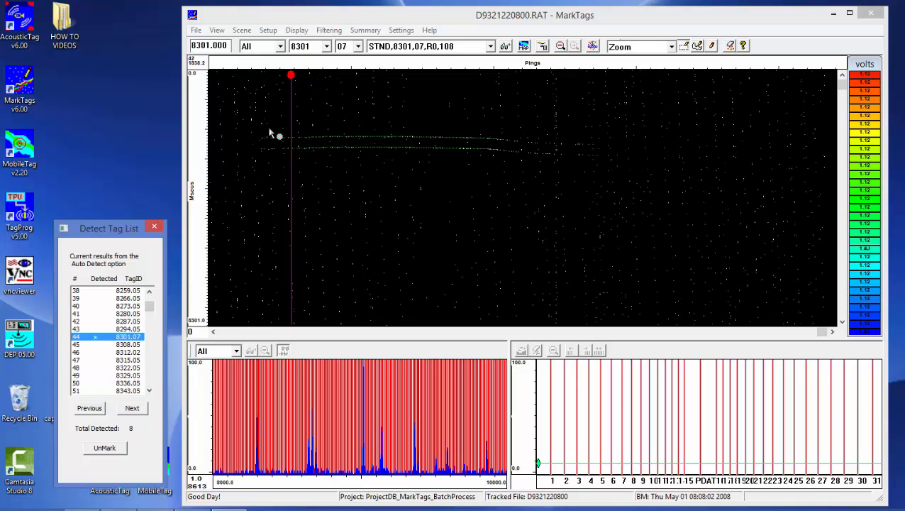
drag(259, 121, 595, 188)
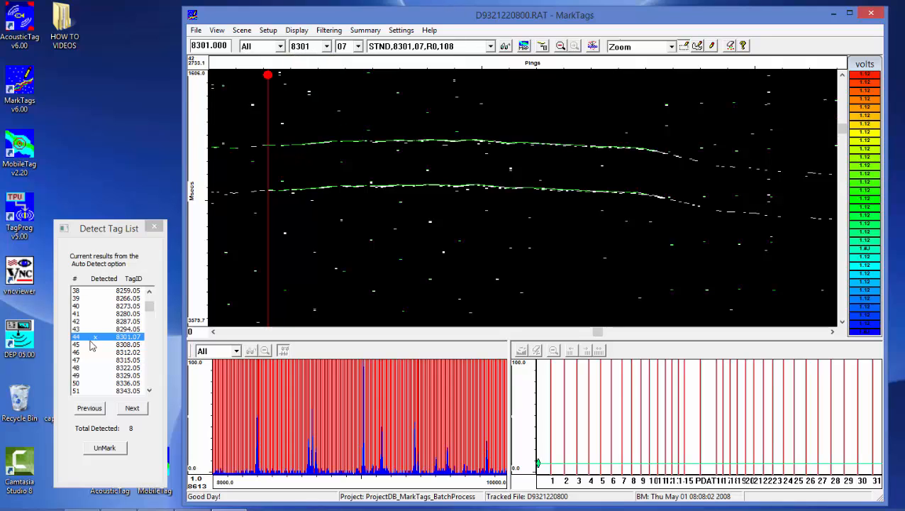
click(124, 345)
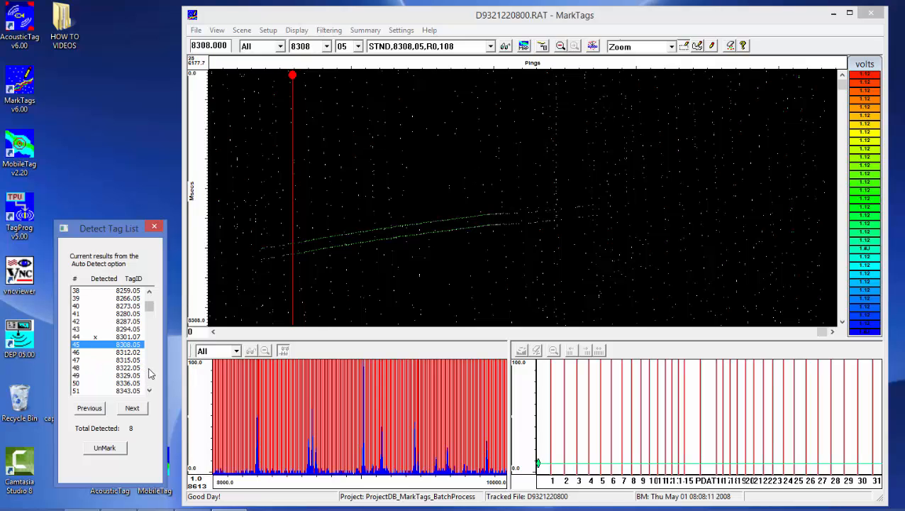
Step: Display the Detect Tag List entries from 8945.05 through 8973.05 one after another to inspect their echo patterns
scroll(150, 374, down, 13)
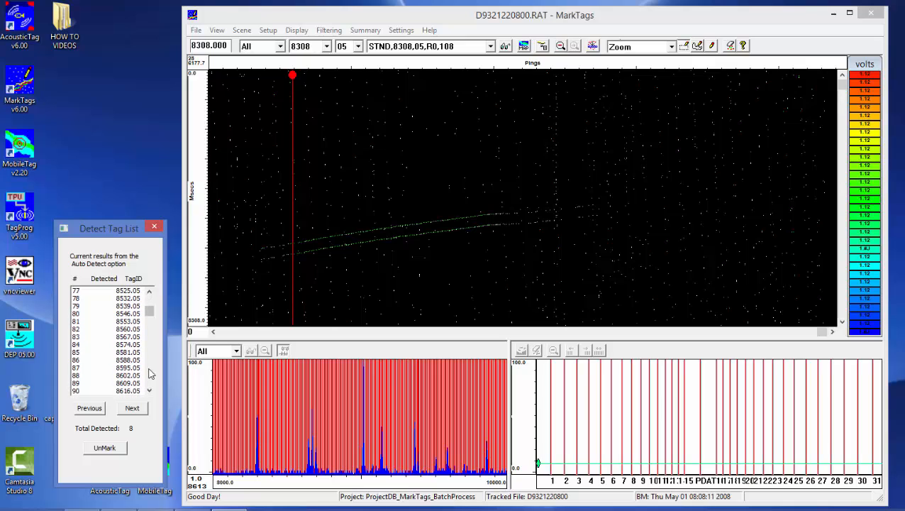
scroll(150, 374, down, 15)
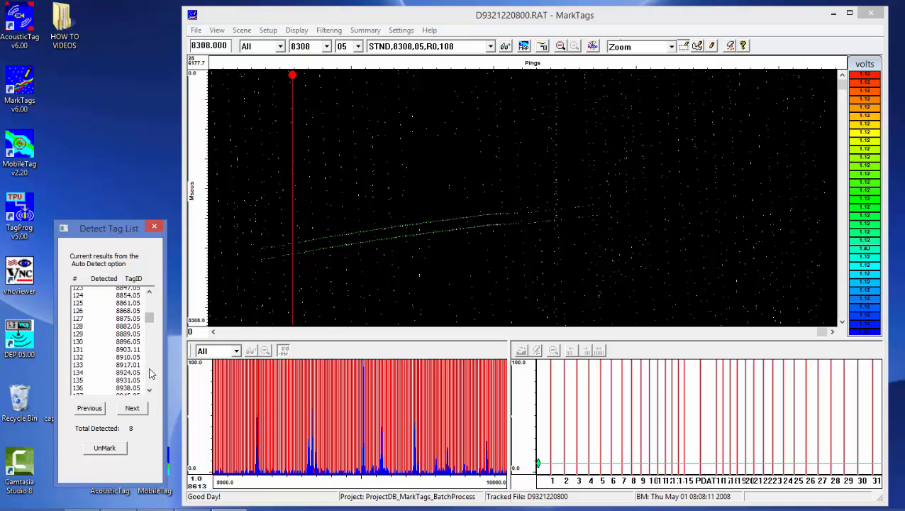
scroll(150, 374, down, 2)
click(122, 345)
click(137, 356)
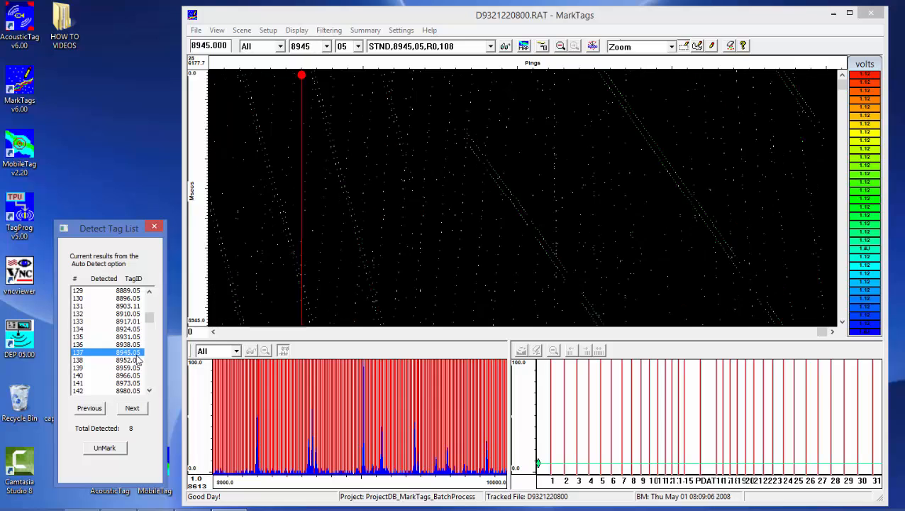
click(132, 360)
click(127, 367)
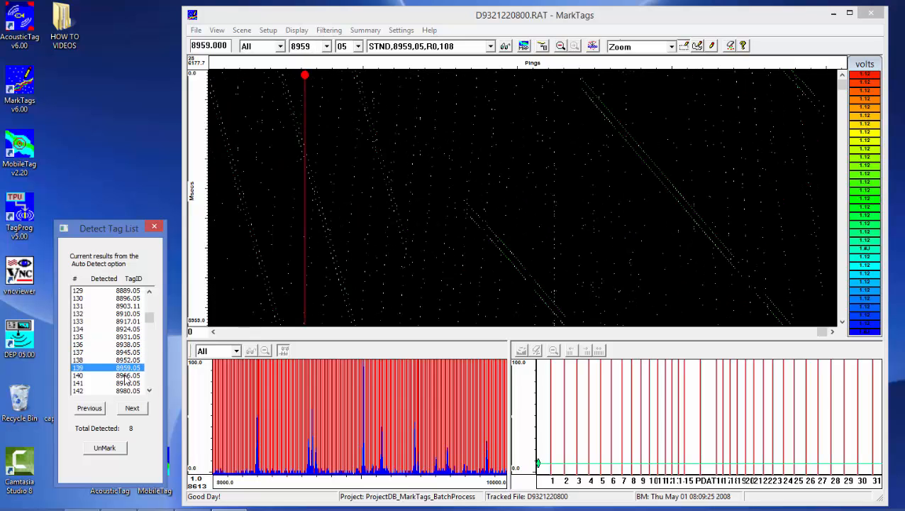
click(125, 375)
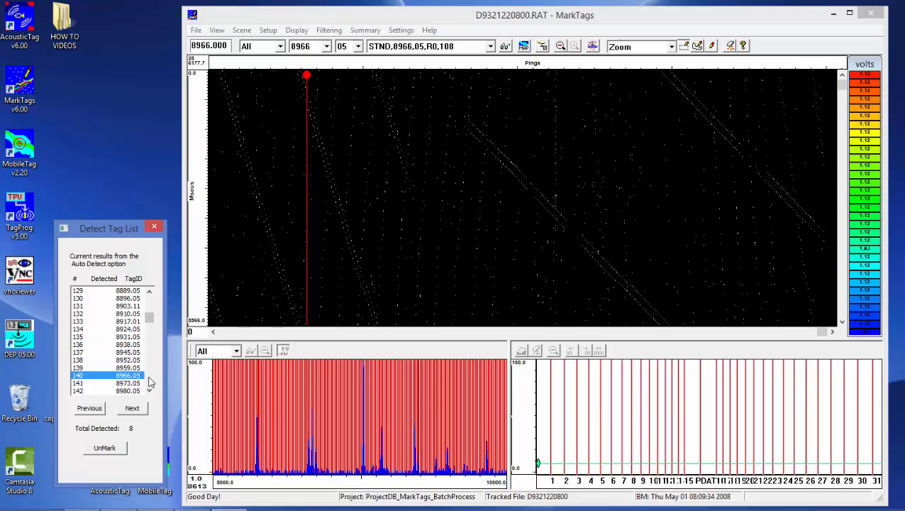
key(Down)
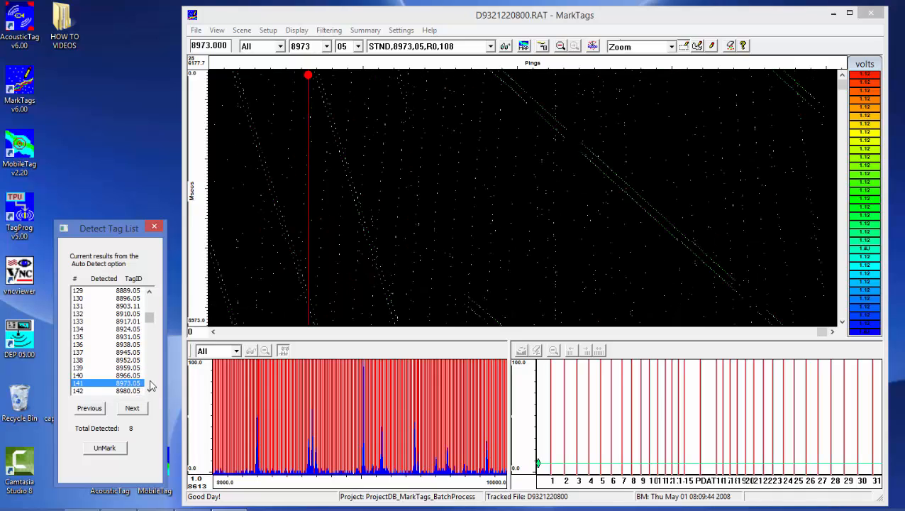
scroll(147, 383, down, 4)
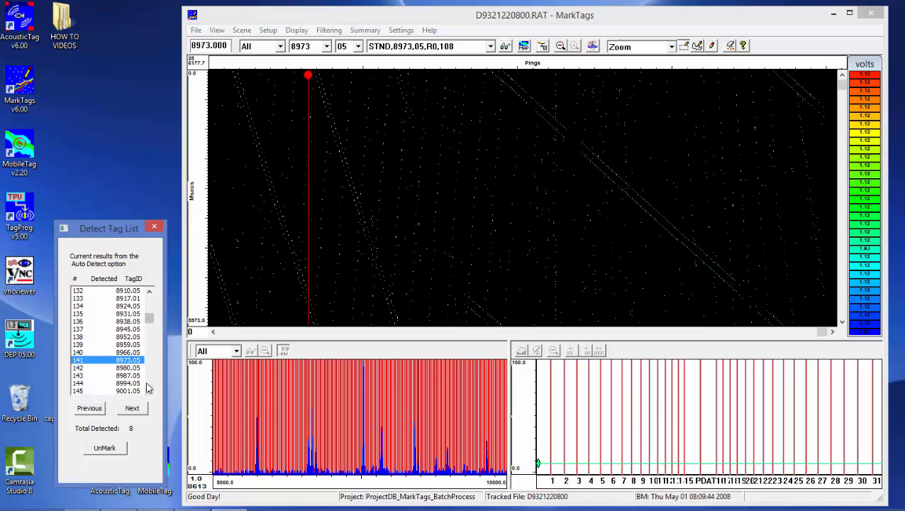
scroll(148, 376, down, 1)
Step: Display the detected tags 9022.07, 9085.05 and 9148.14 in turn, examining the traces of 9022.07 up close
click(129, 313)
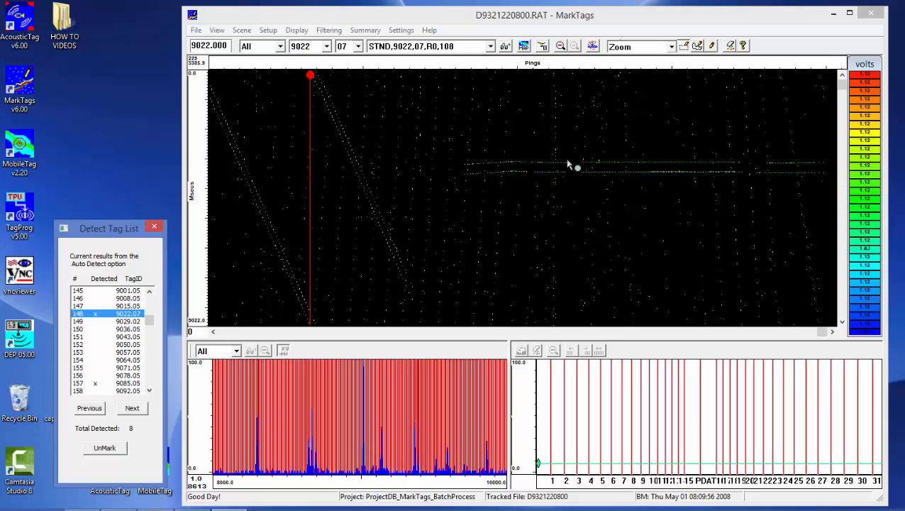
drag(451, 149, 744, 194)
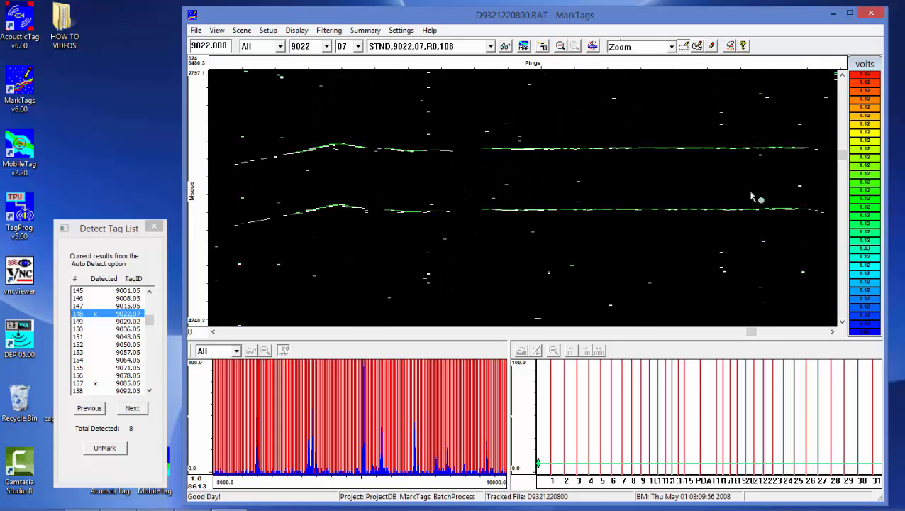
click(138, 383)
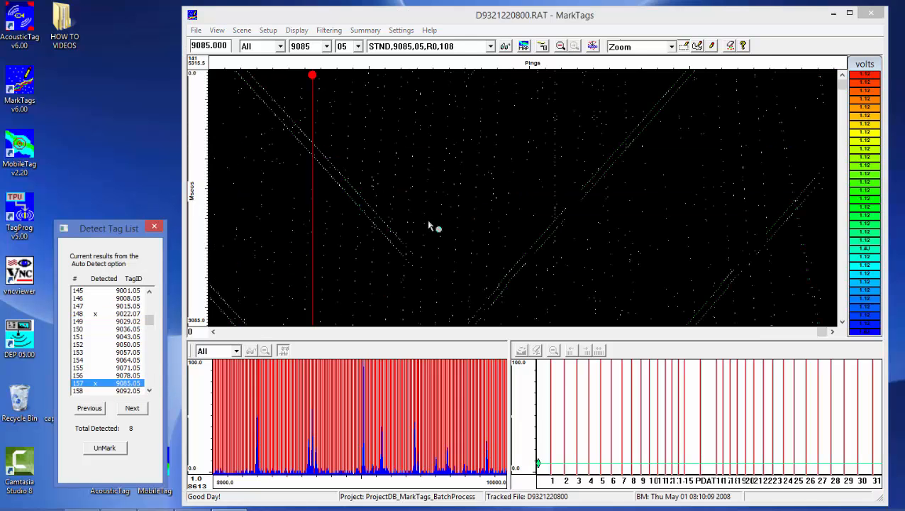
scroll(106, 361, down, 2)
scroll(134, 355, down, 4)
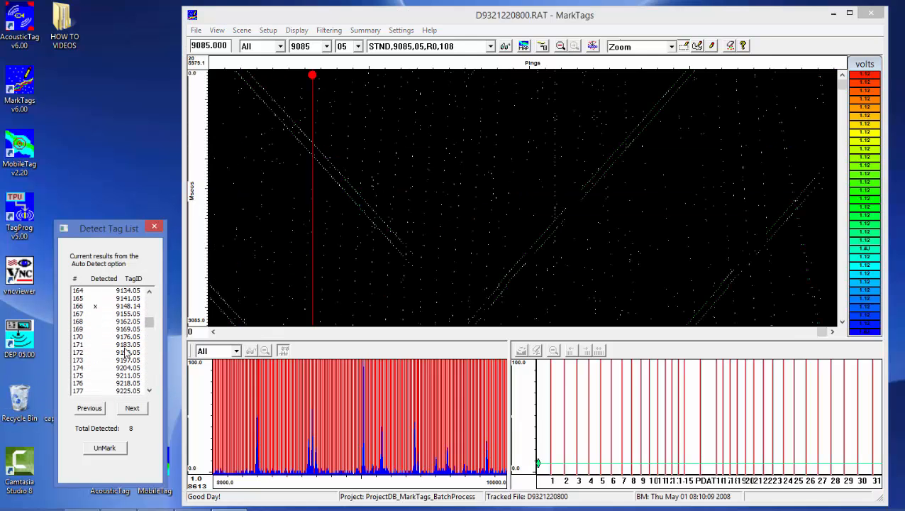
click(106, 306)
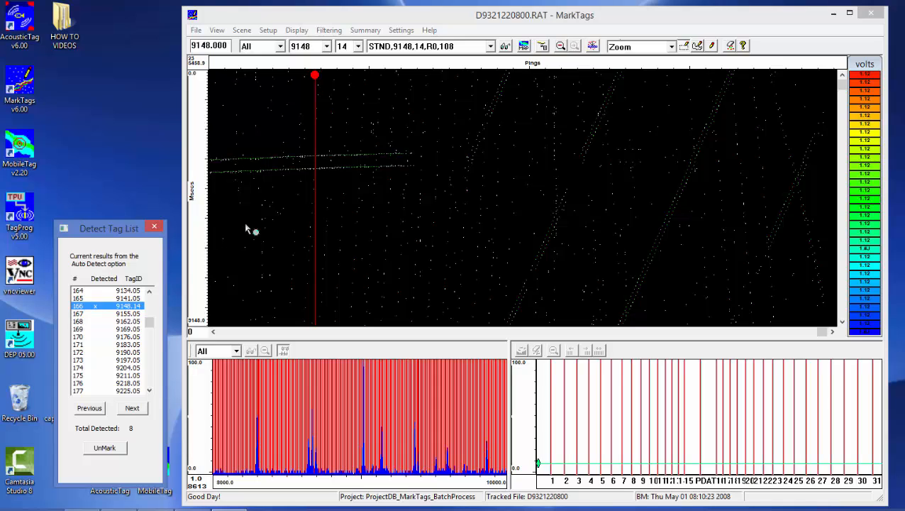
Step: Close the raw detection file D9321220800.RAT
click(195, 31)
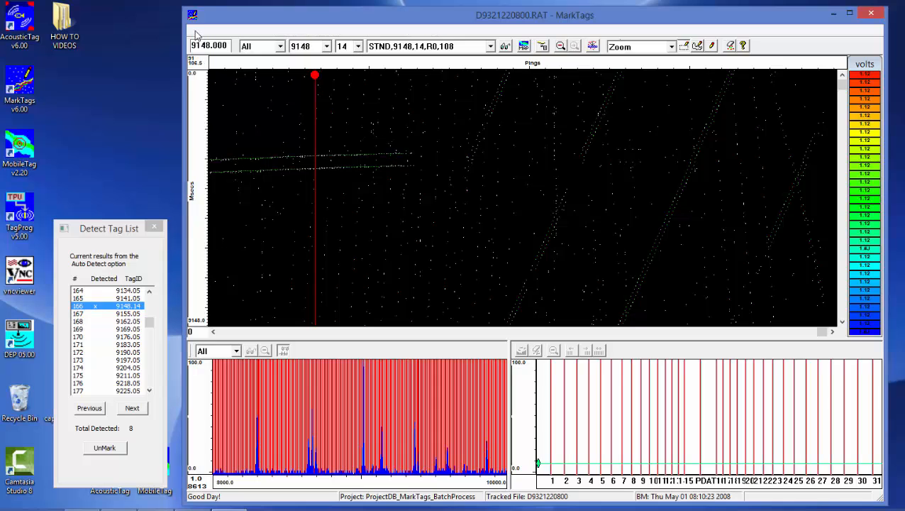
mouse_move(213, 44)
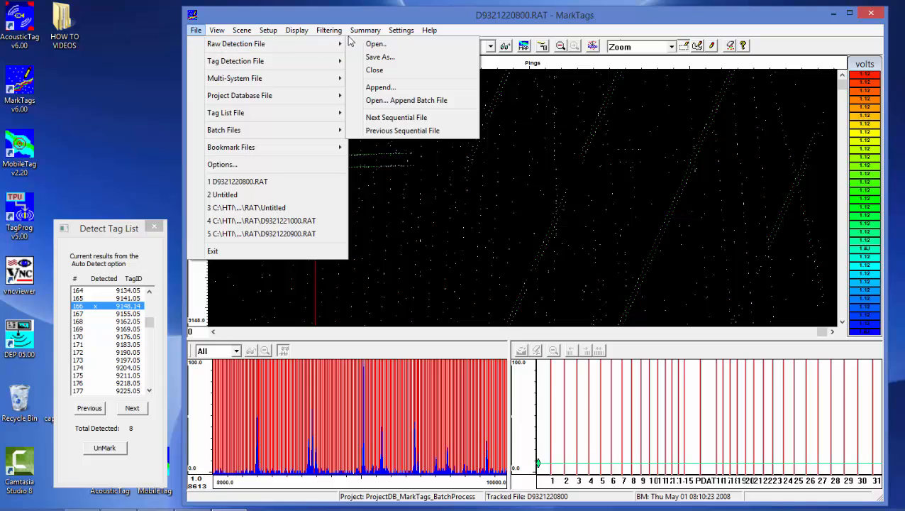
click(379, 70)
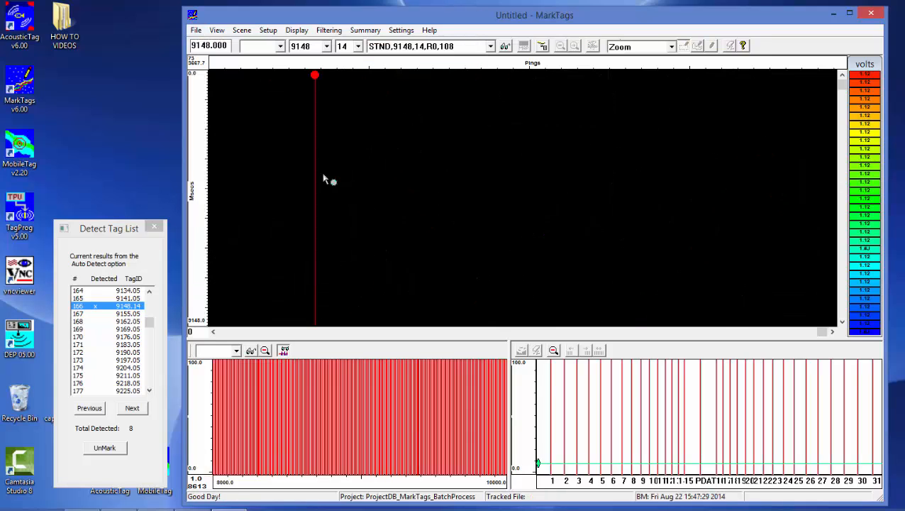
Step: Create the batch parameter file BatchParams.txt in the RAT folder with the batch prefix name run1_
click(195, 31)
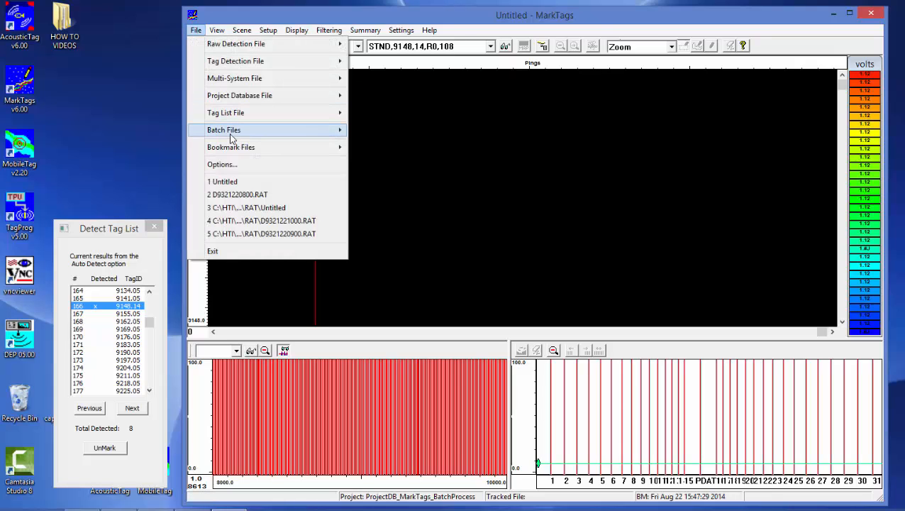
mouse_move(232, 135)
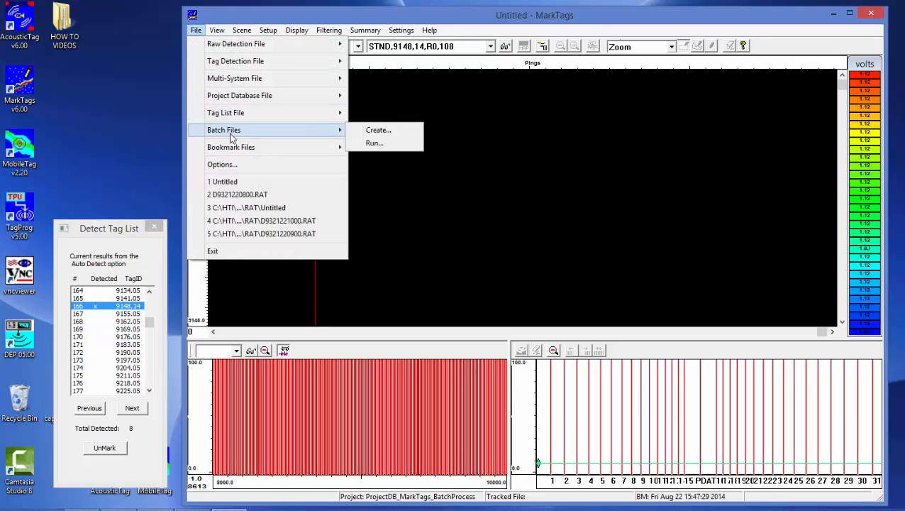
click(377, 131)
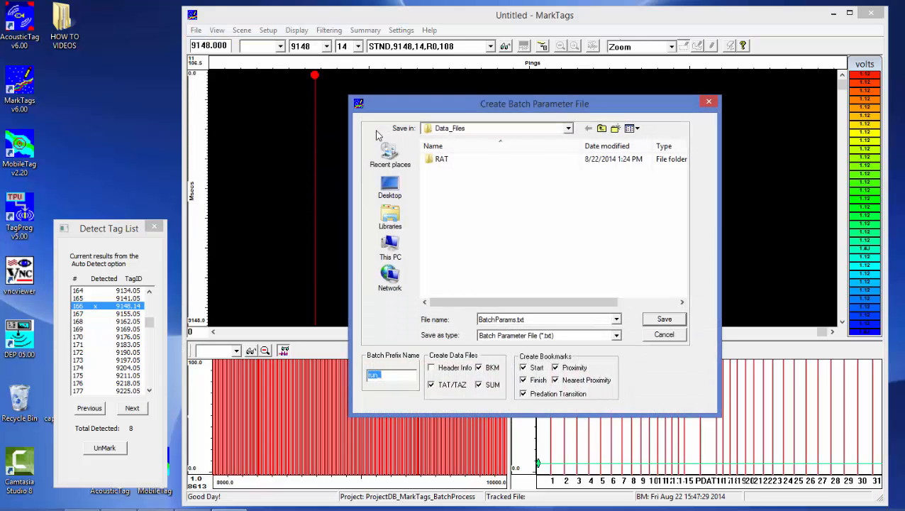
double_click(442, 160)
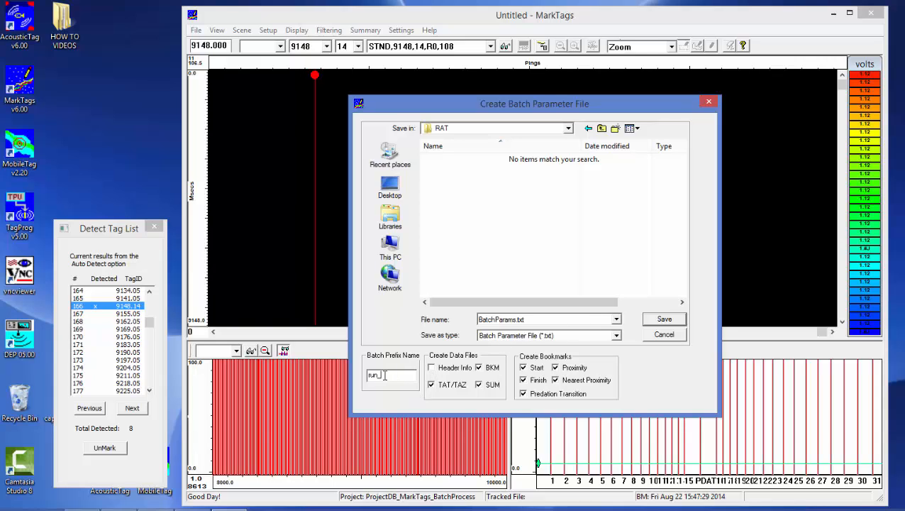
text(_)
click(662, 319)
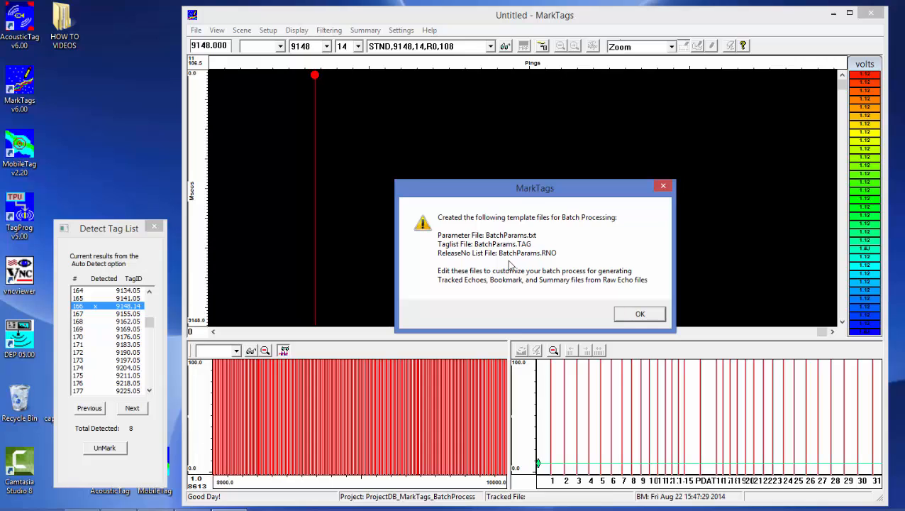
click(649, 319)
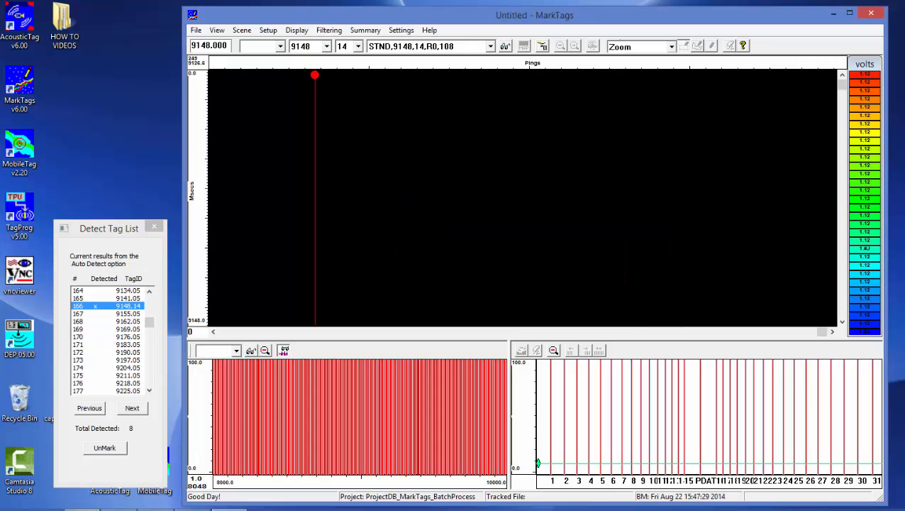
Step: Switch to File Explorer and open the RAT folder inside Data_Files to check the BatchParams template files
click(117, 509)
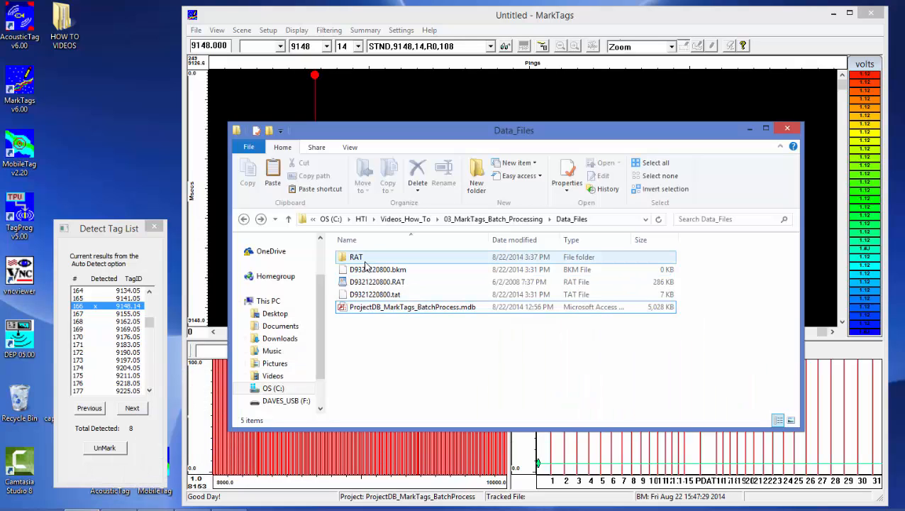
double_click(365, 259)
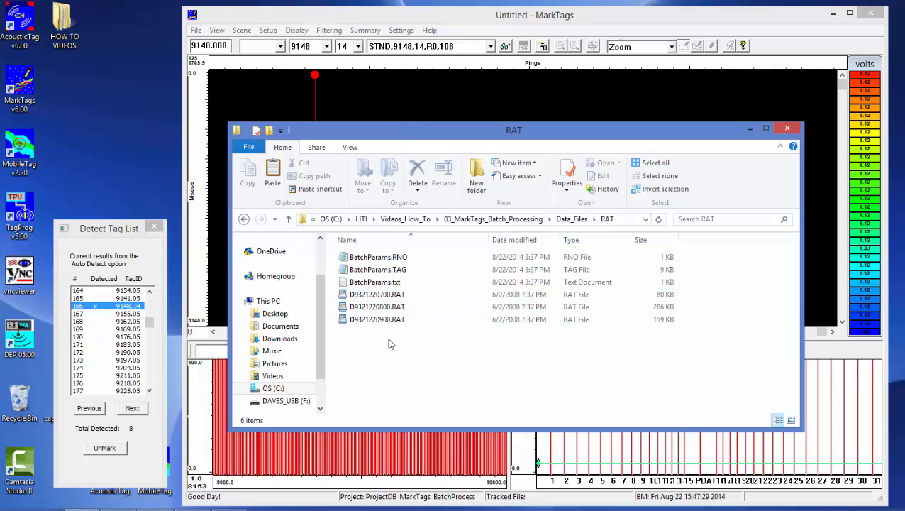
click(396, 272)
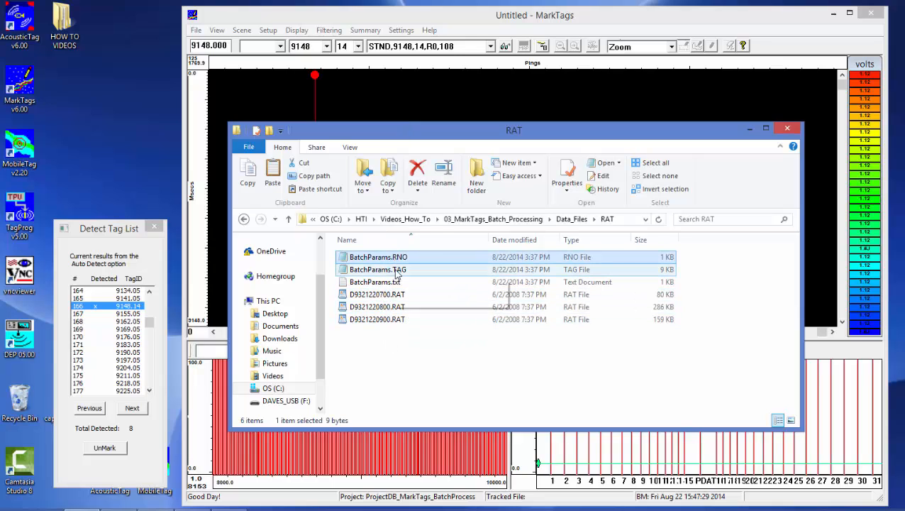
click(397, 283)
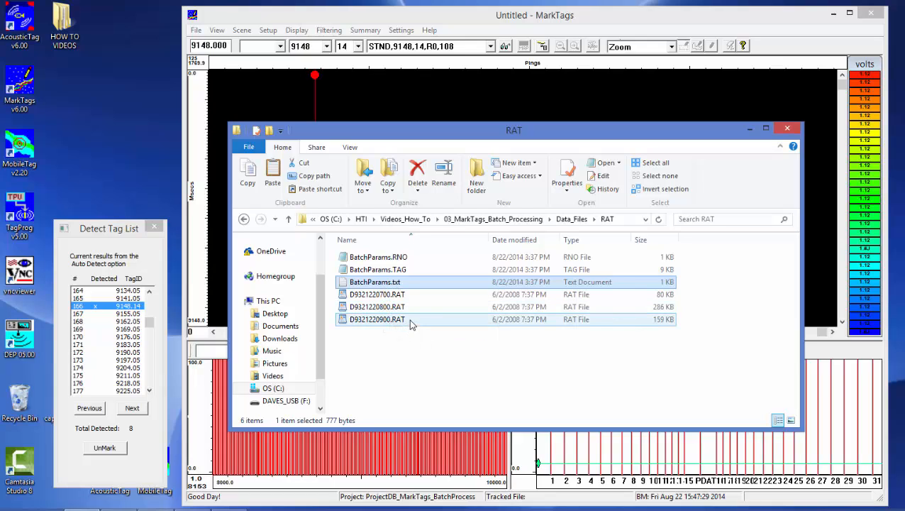
Step: Open BatchParams.txt in Notepad and review its Settings, Echogram, Histogram, Tag_List and SubCode parameters
double_click(376, 281)
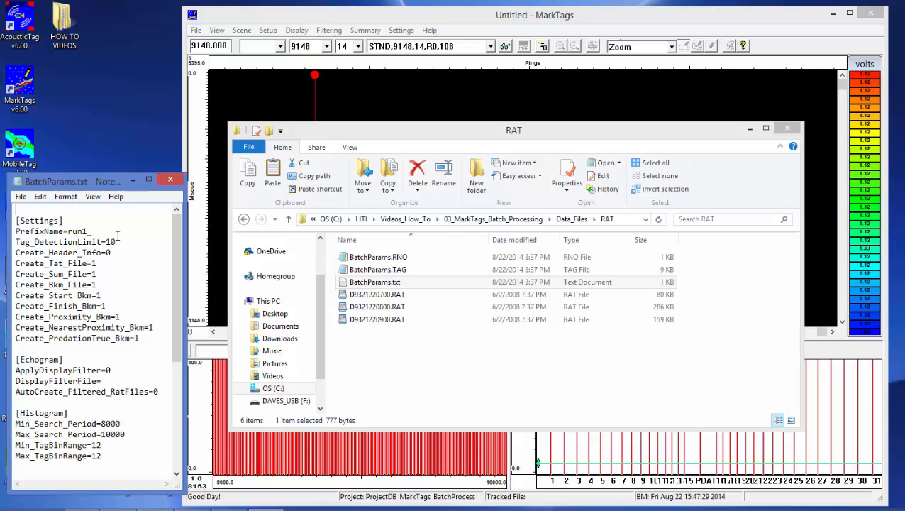
scroll(122, 243, down, 2)
scroll(122, 243, up, 2)
scroll(105, 269, down, 1)
scroll(104, 269, down, 3)
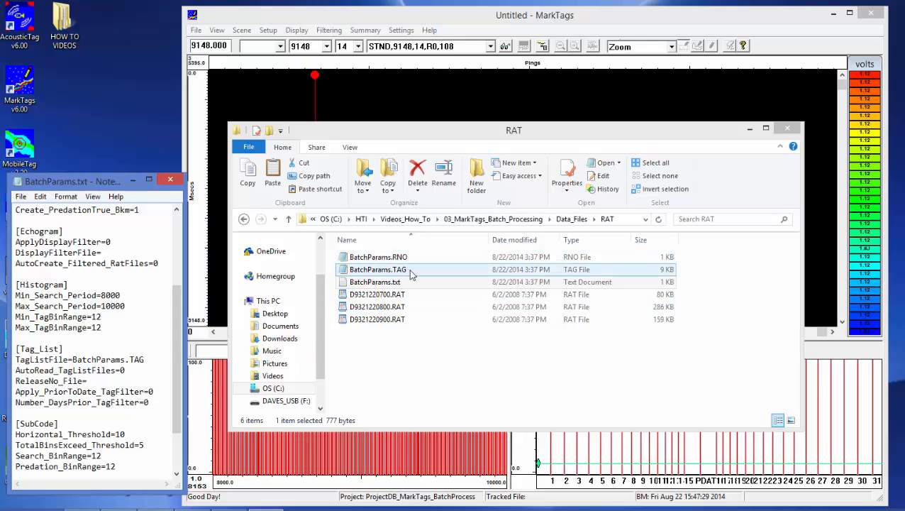
Step: Open BatchParams.TAG from the RAT folder to view the tag list used for batch processing
click(436, 130)
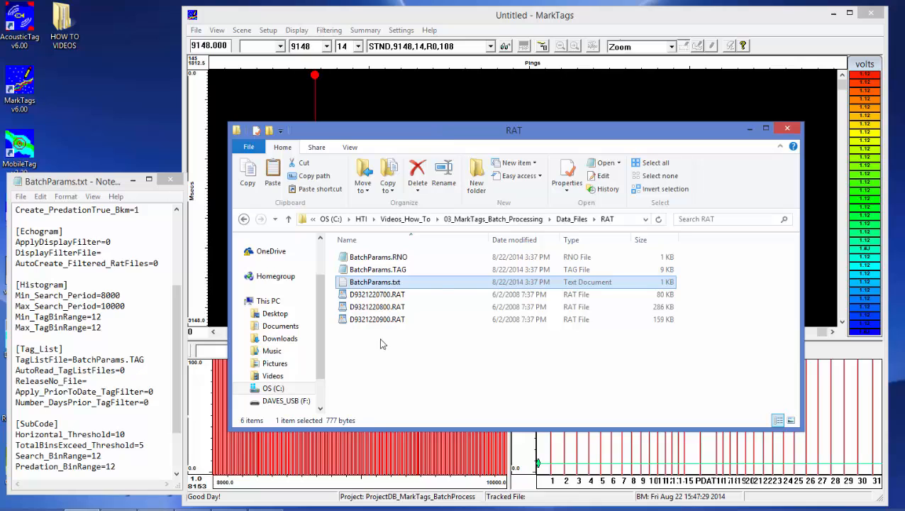
double_click(397, 272)
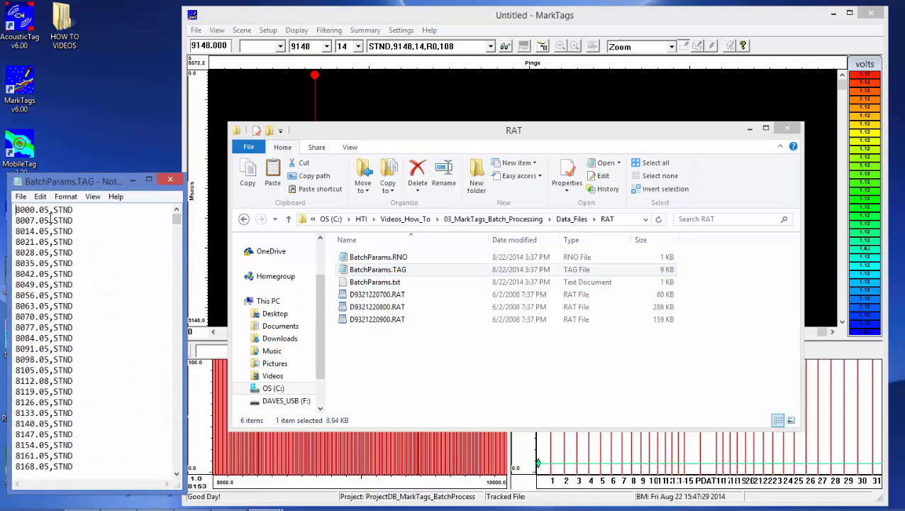
Step: Compare the tag list in BatchParams.TAG with the tags in the Tag Information setup, and close the tag file
drag(174, 222, 200, 219)
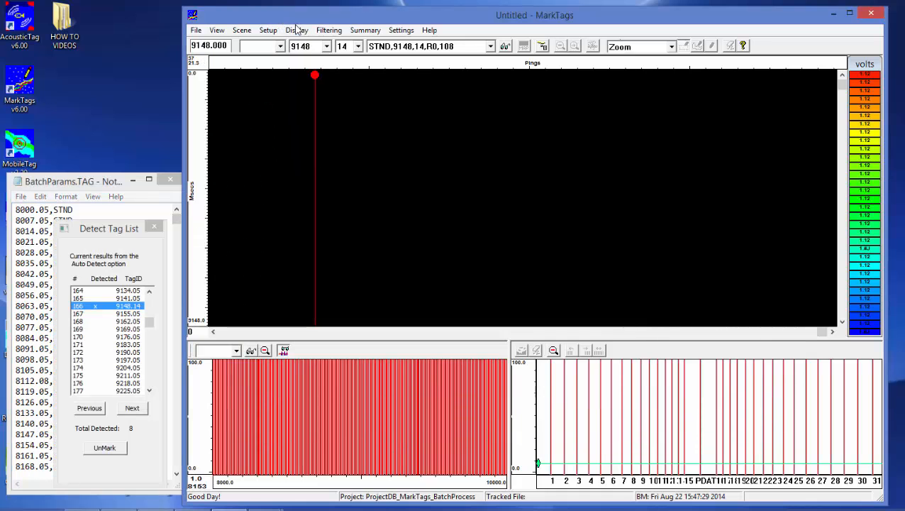
click(270, 32)
click(283, 44)
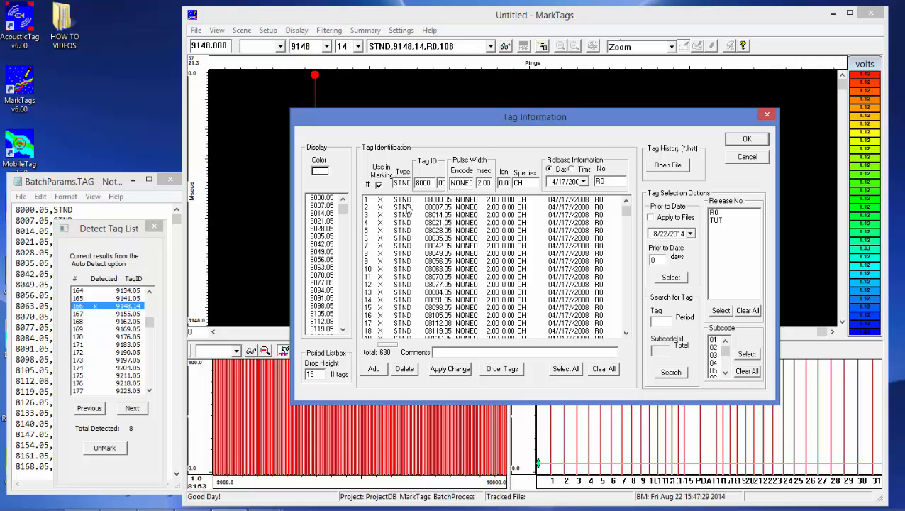
click(747, 157)
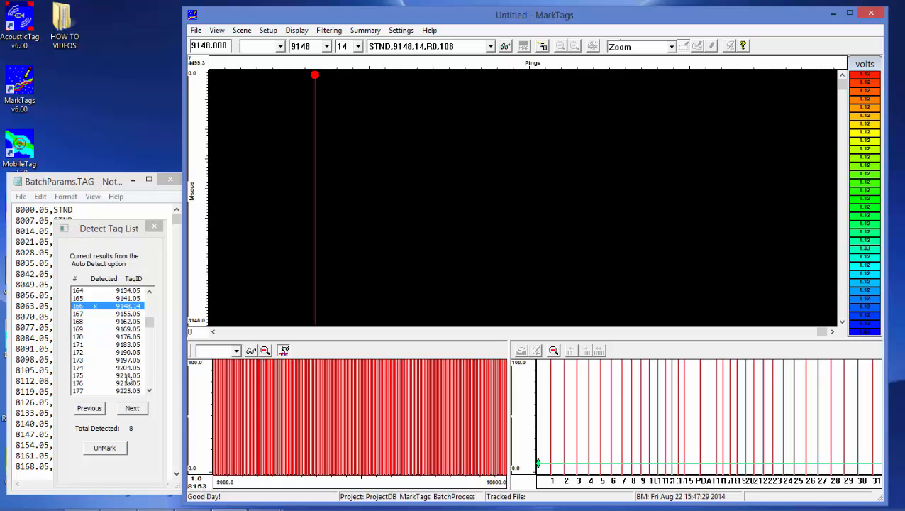
click(77, 182)
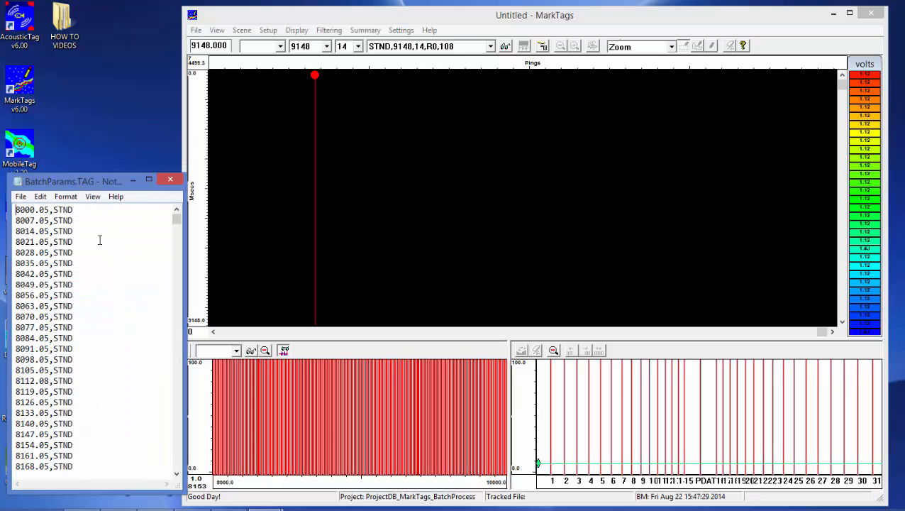
click(168, 182)
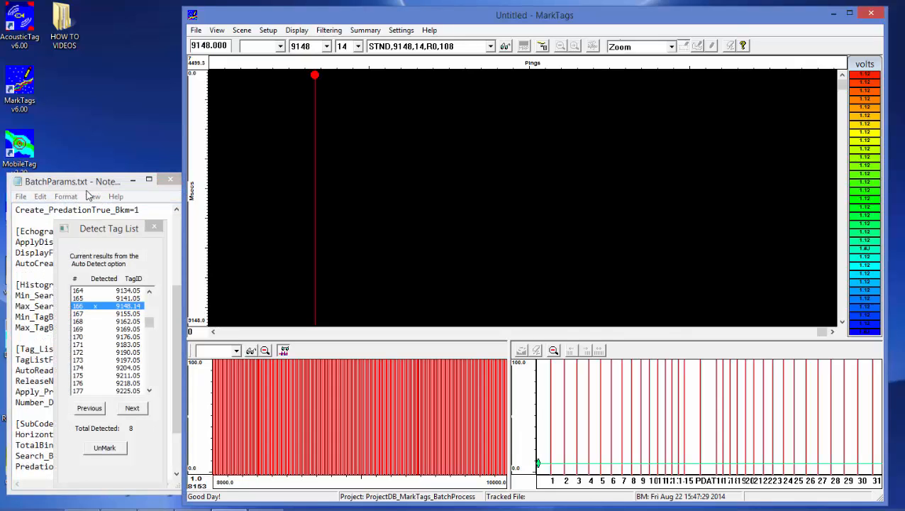
Step: Compare the BatchParams.txt detection and AutoTracking parameters with the Tag Detection Settings, and close the text file and the Detect Tag List
click(87, 190)
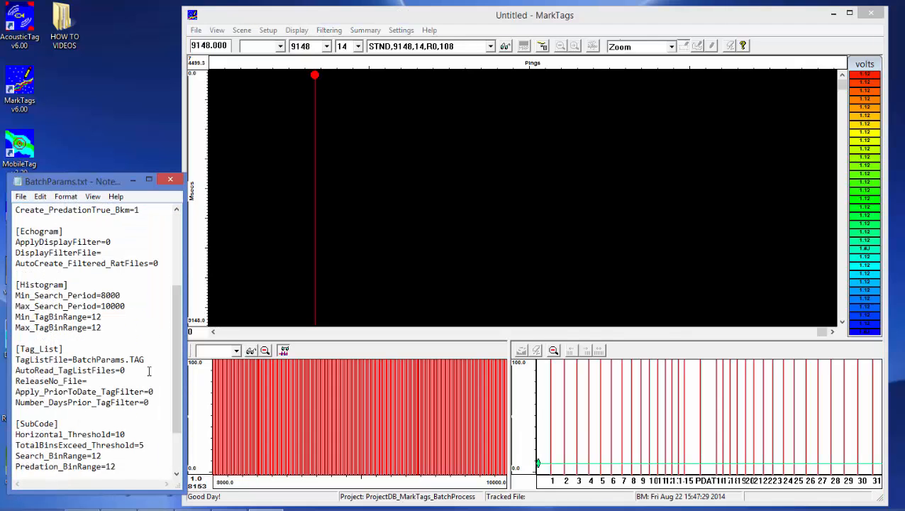
drag(178, 346, 183, 405)
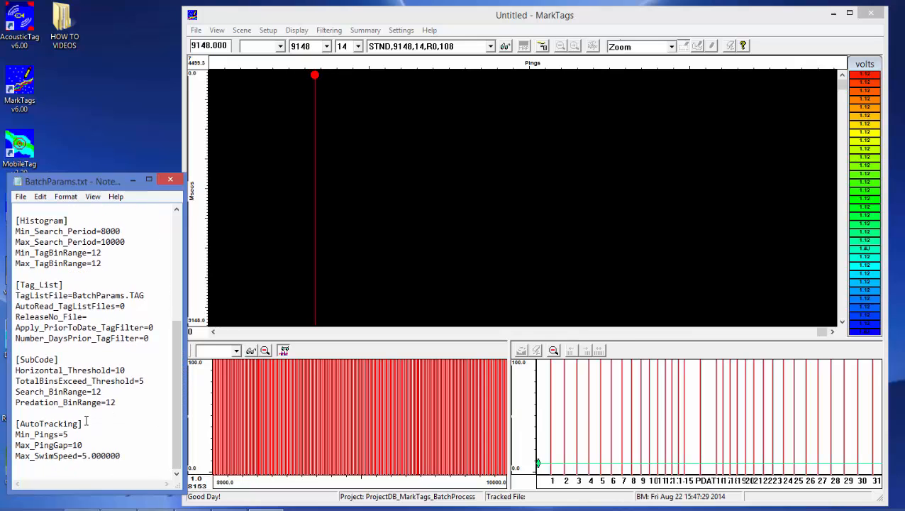
click(278, 32)
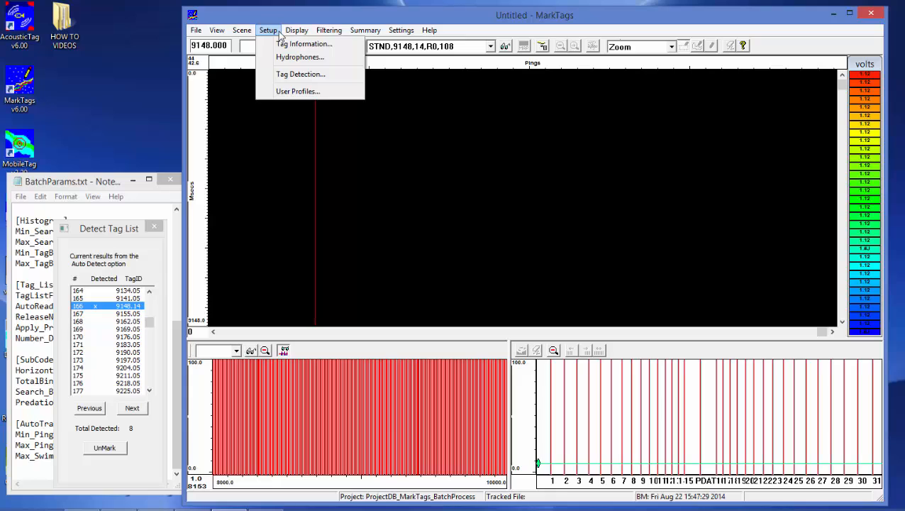
click(301, 74)
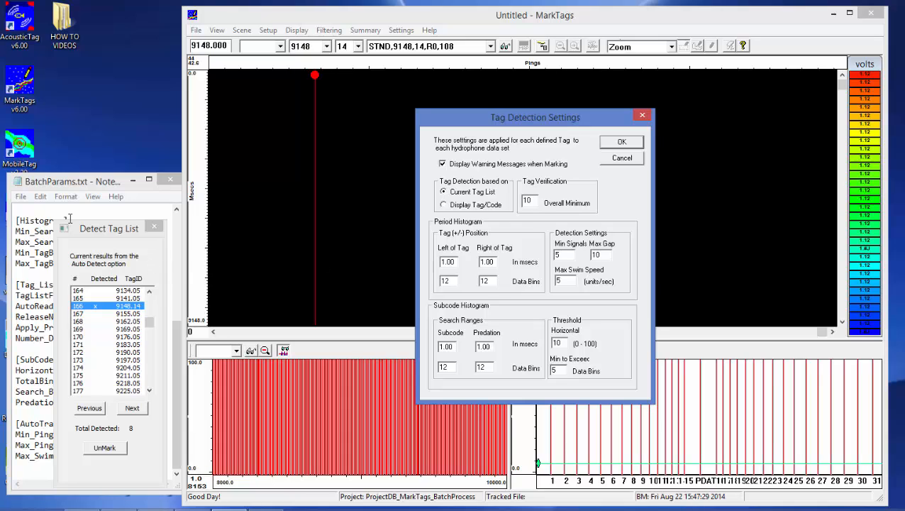
click(76, 180)
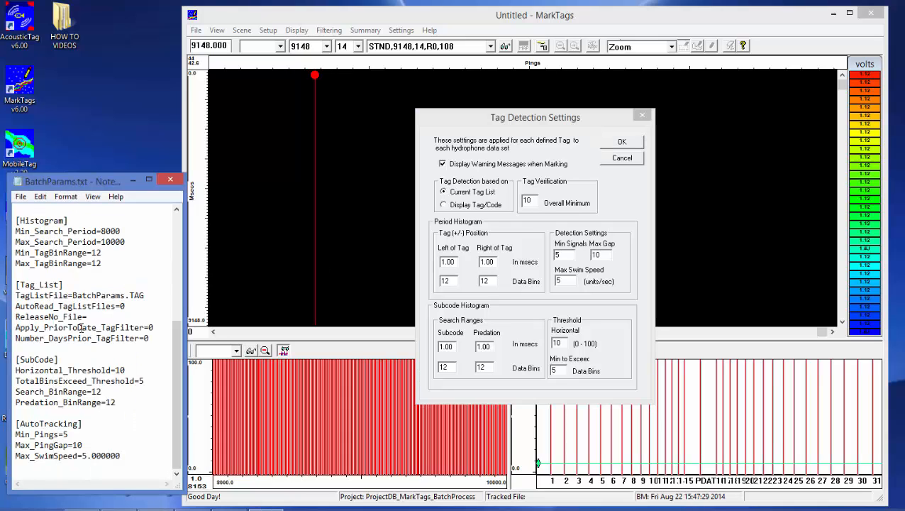
click(603, 163)
click(604, 162)
click(105, 184)
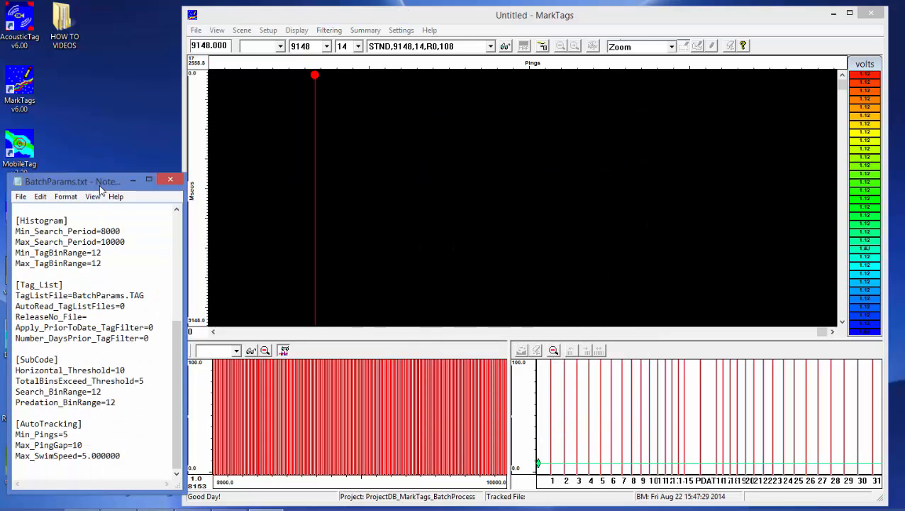
click(171, 180)
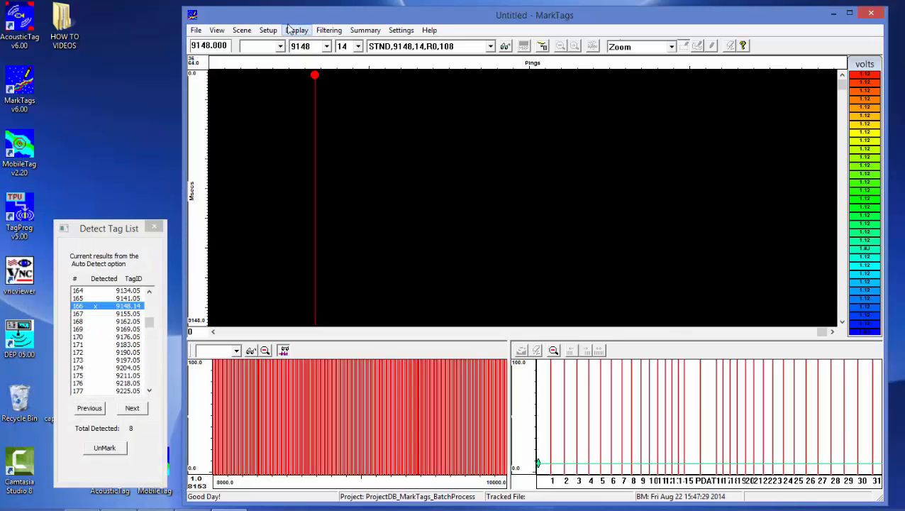
click(154, 227)
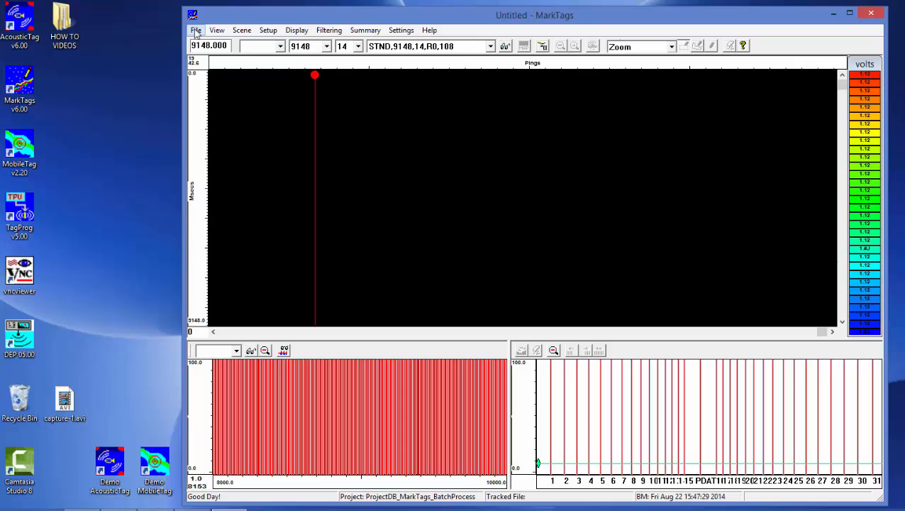
Step: Run batch processing with BatchParams.txt from the RAT folder, checking that folder's files in File Explorer before starting the run
click(195, 31)
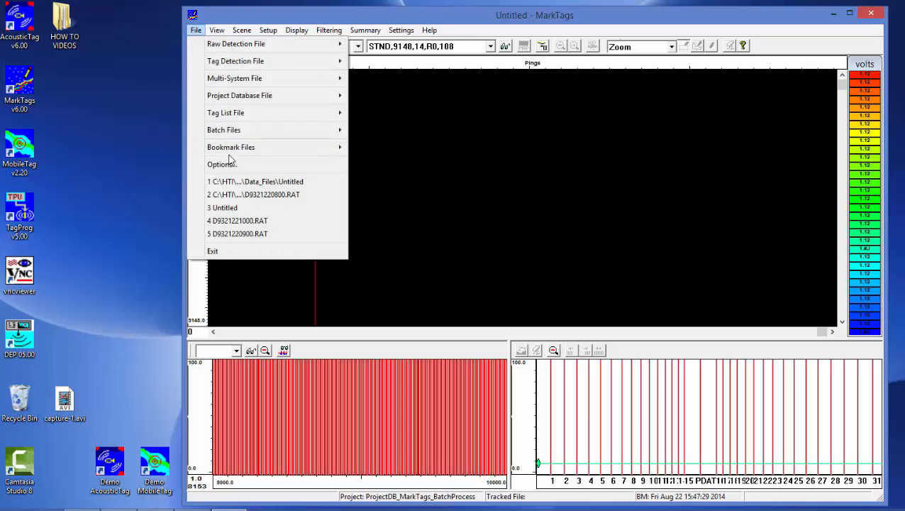
mouse_move(226, 133)
click(369, 144)
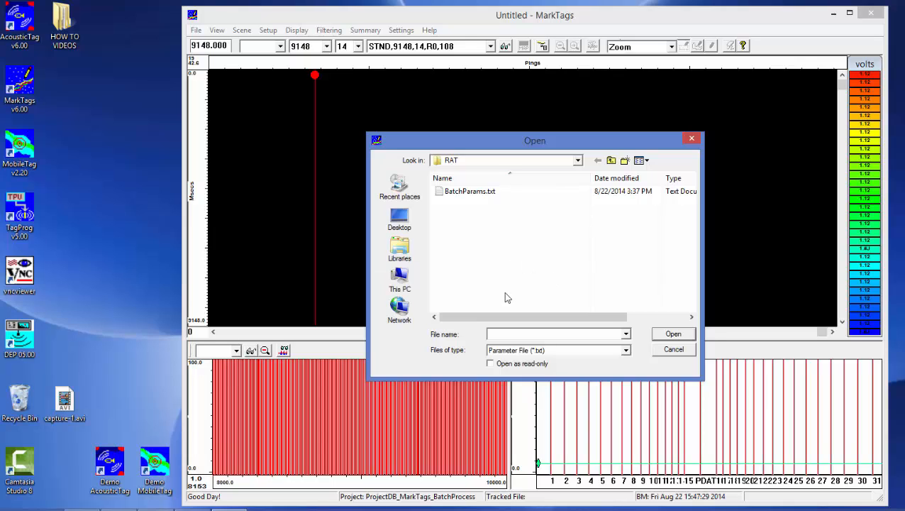
click(468, 192)
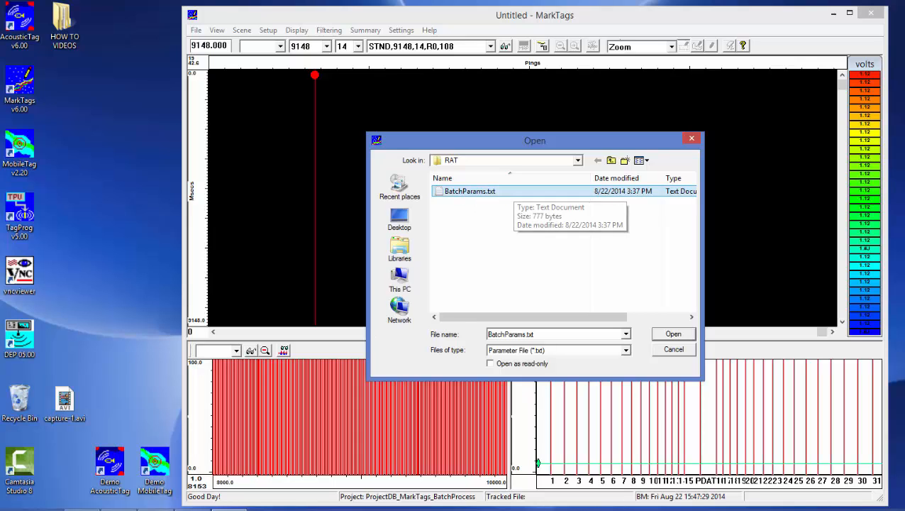
mouse_move(82, 509)
click(81, 460)
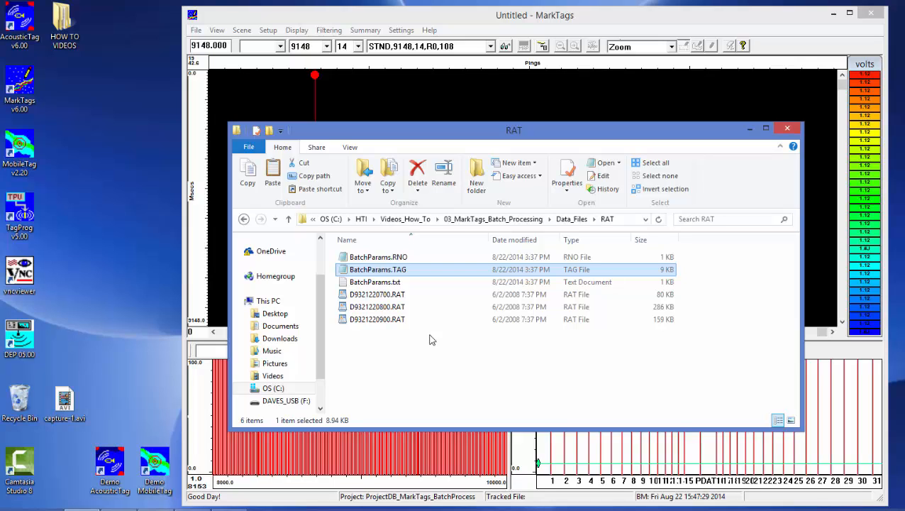
click(522, 20)
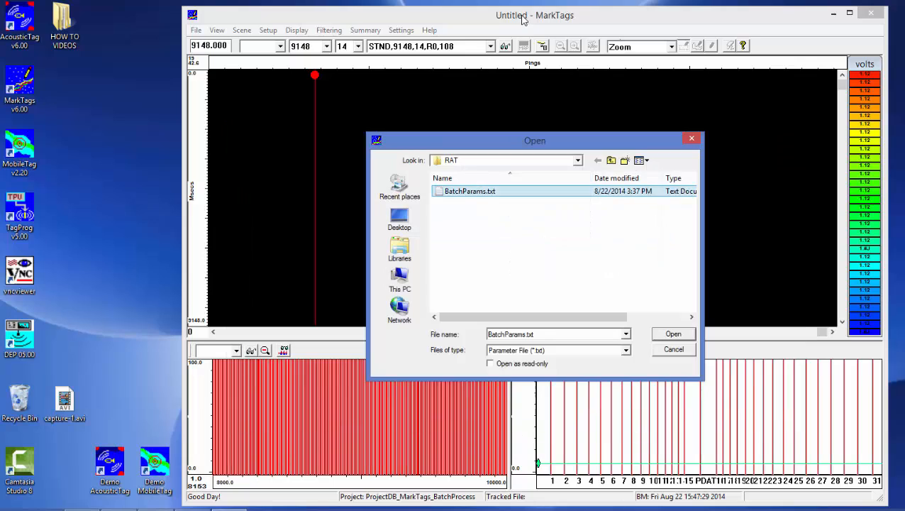
click(479, 192)
click(532, 192)
click(668, 335)
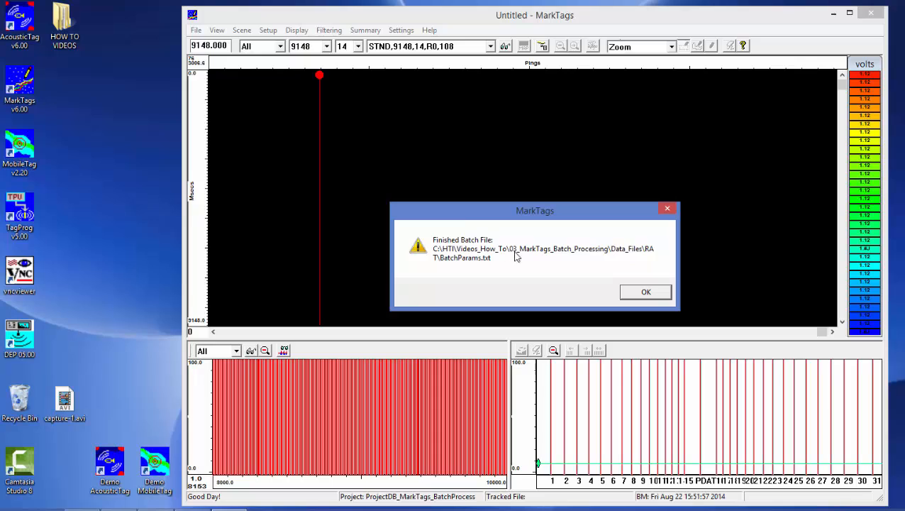
click(644, 293)
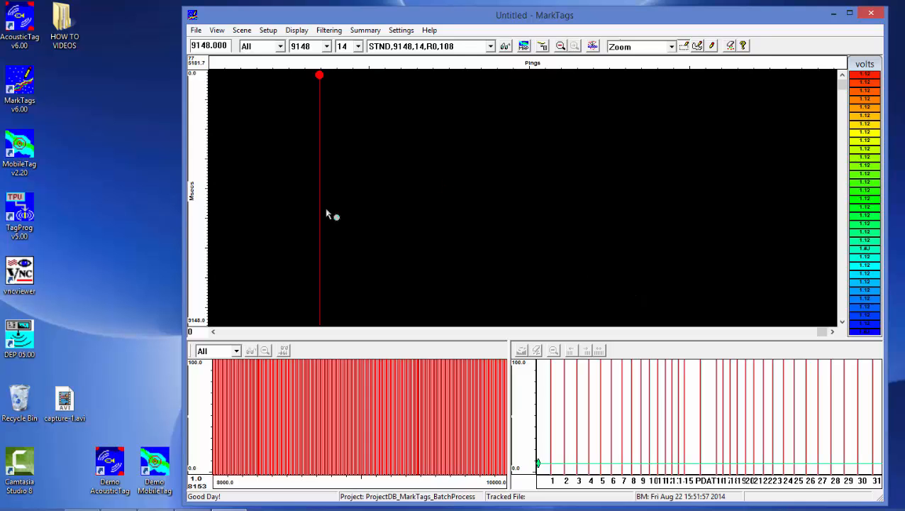
Step: Review the Data File Options for automatically creating and reading TAT and BKM files, leaving them unedited
click(198, 31)
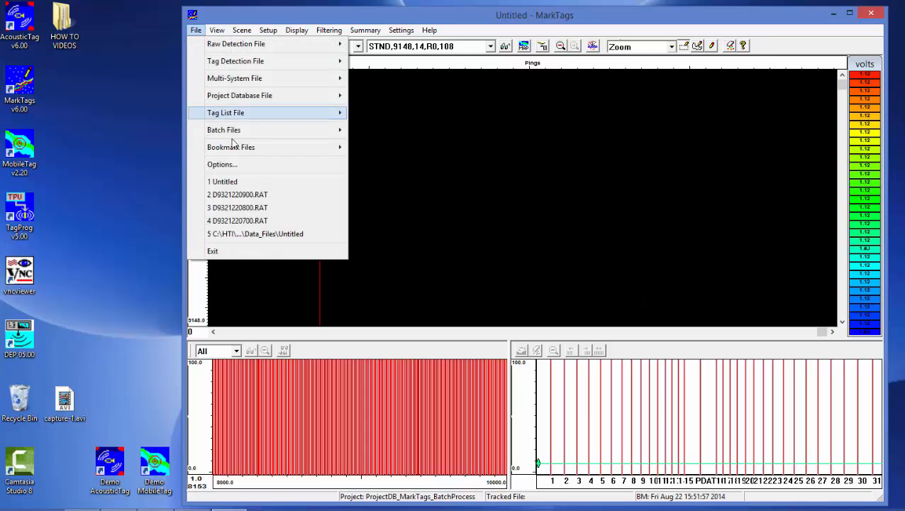
click(234, 167)
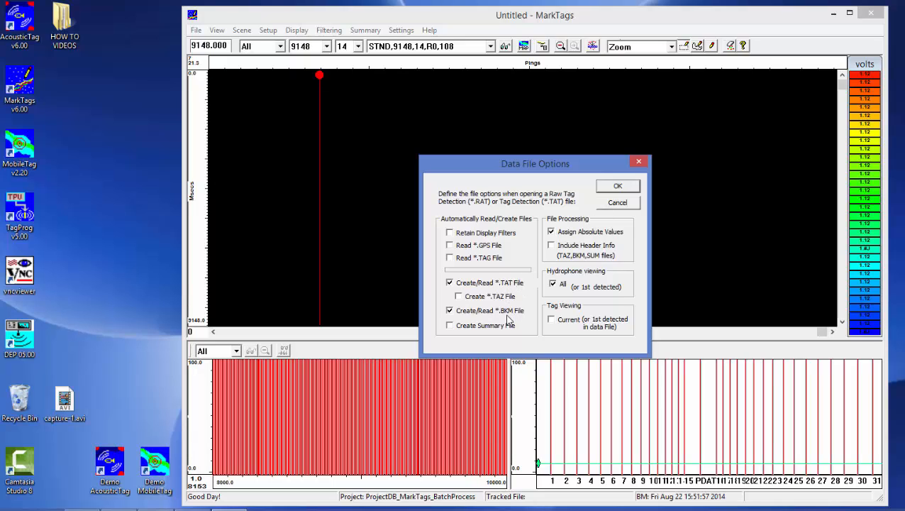
click(614, 204)
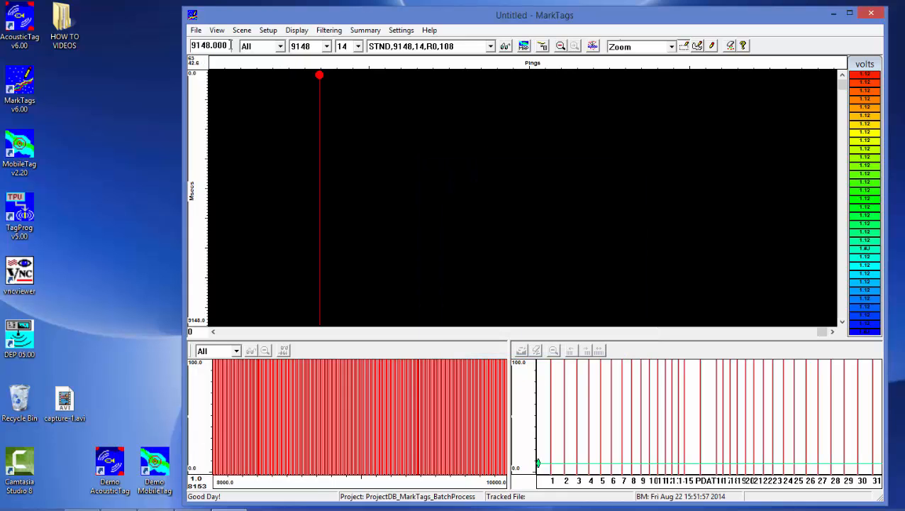
Step: Open the raw detection file D9321220700.RAT from the RAT folder
click(197, 32)
mouse_move(236, 43)
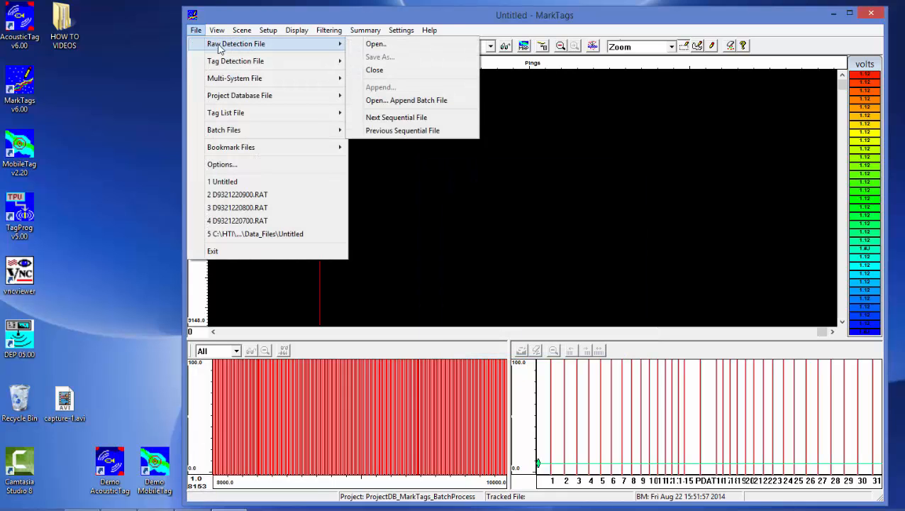
click(370, 45)
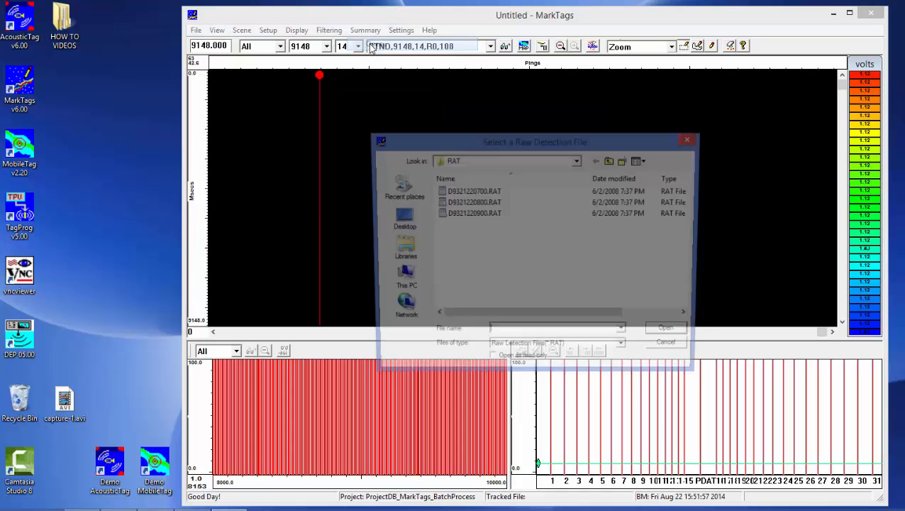
click(473, 192)
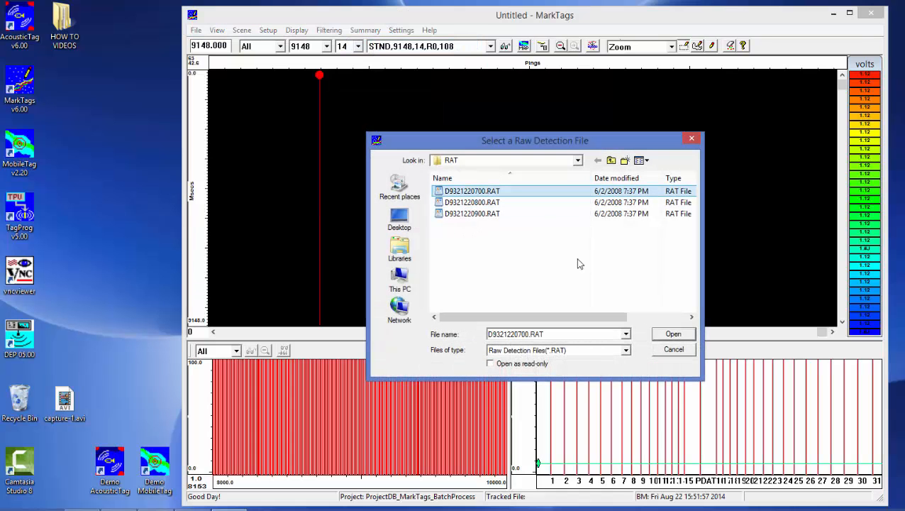
click(673, 334)
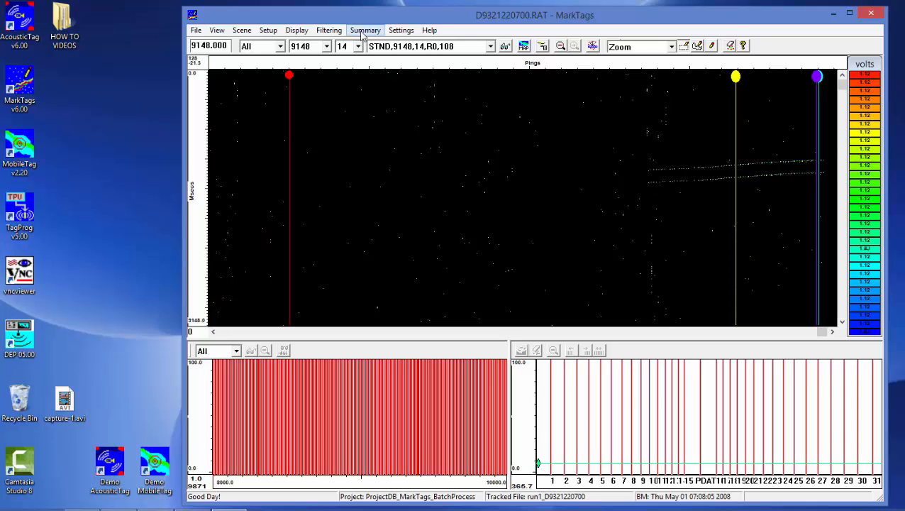
Step: Show the Marked Tags Summary for the loaded file, place it over the period histogram and select marked tag 9148.14
drag(362, 17, 352, 16)
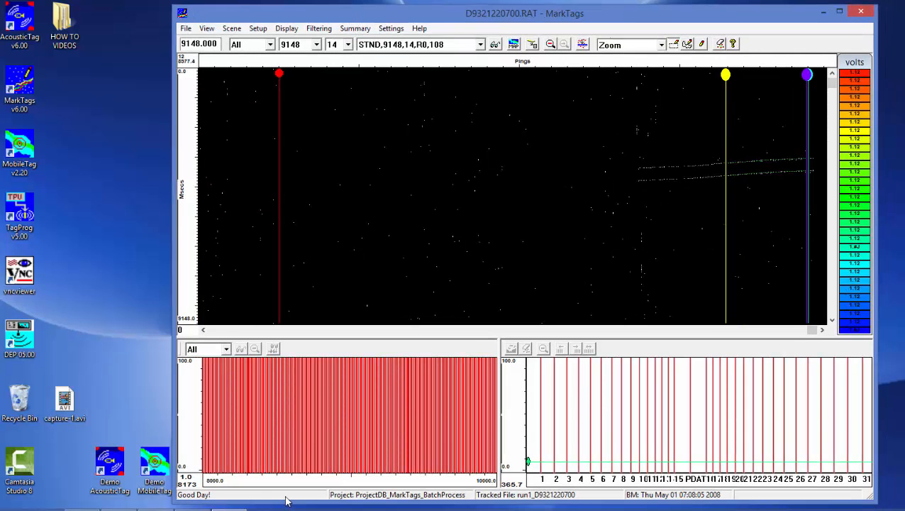
click(354, 29)
click(358, 41)
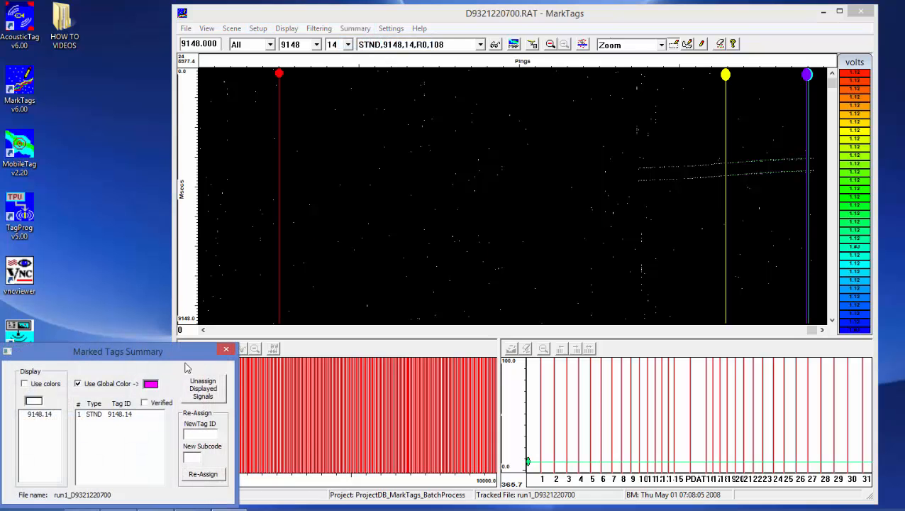
drag(143, 351, 318, 334)
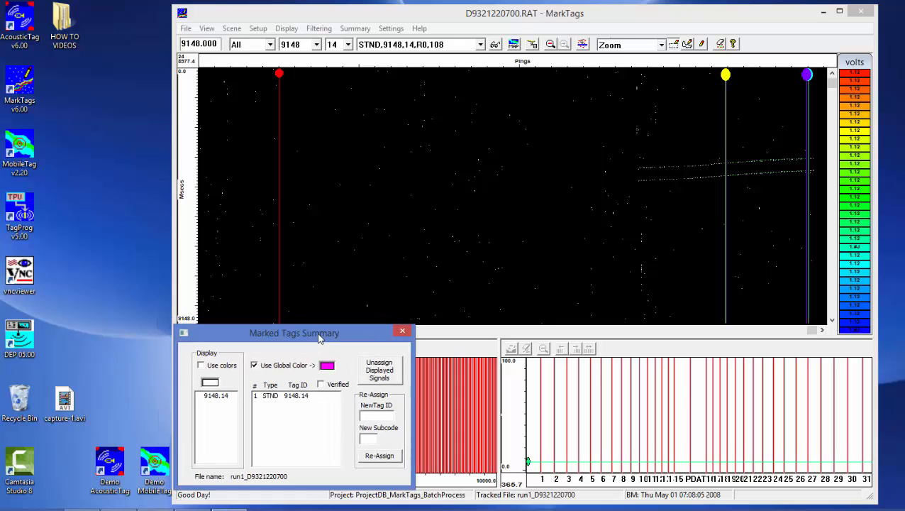
click(289, 399)
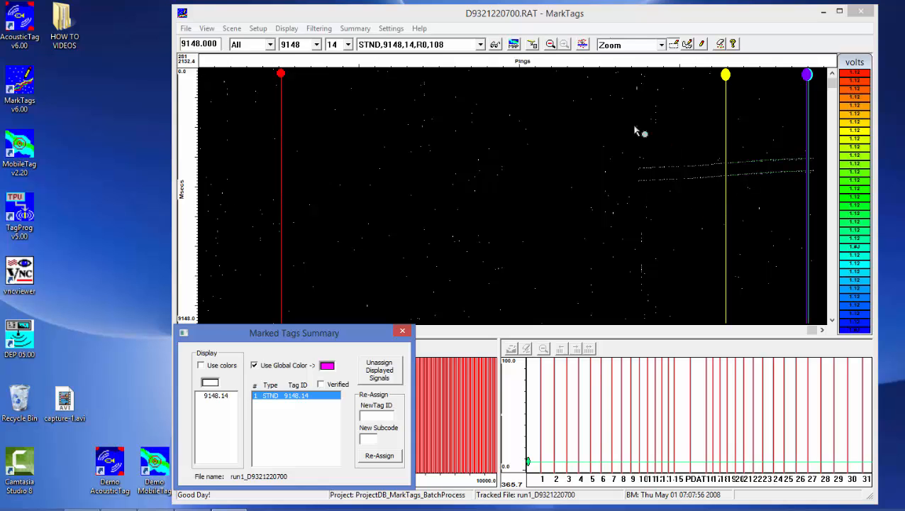
Step: Examine the bookmarked traces in the echogram up close and open the Bookmark Options to check the bookmark color legend
drag(621, 128, 830, 212)
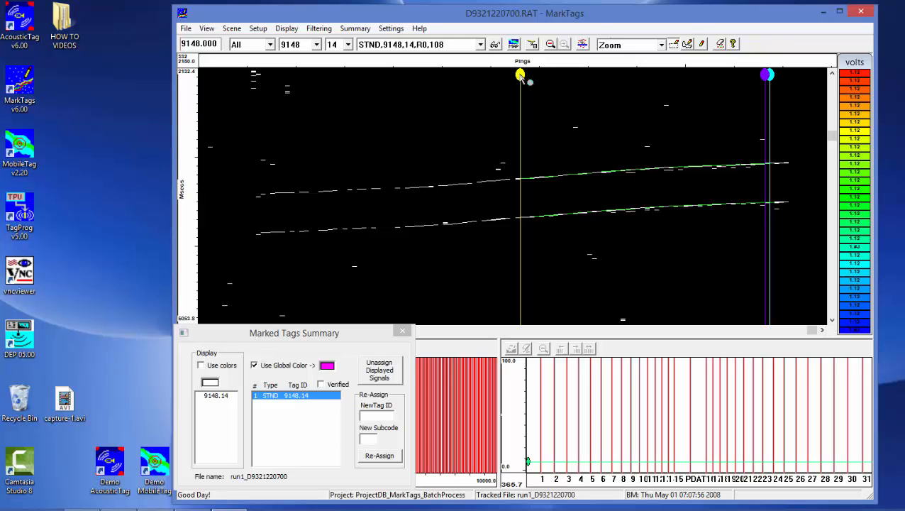
click(550, 44)
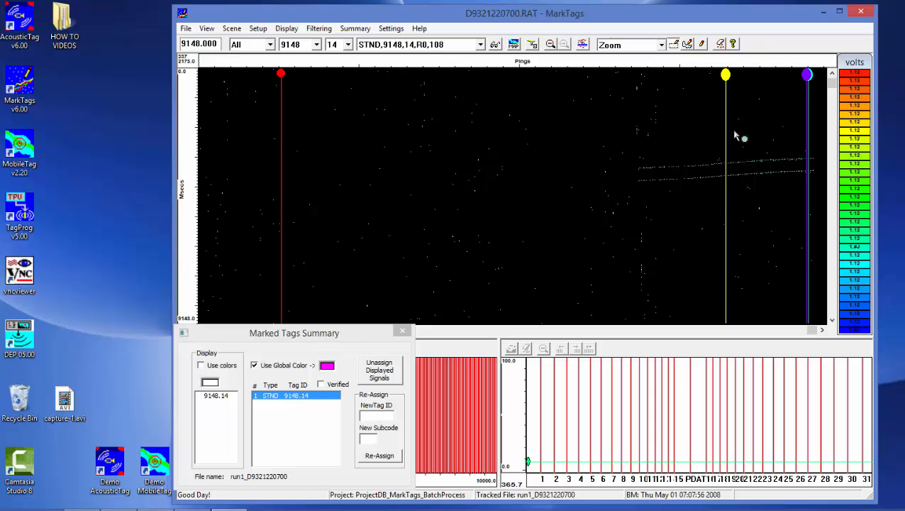
click(294, 31)
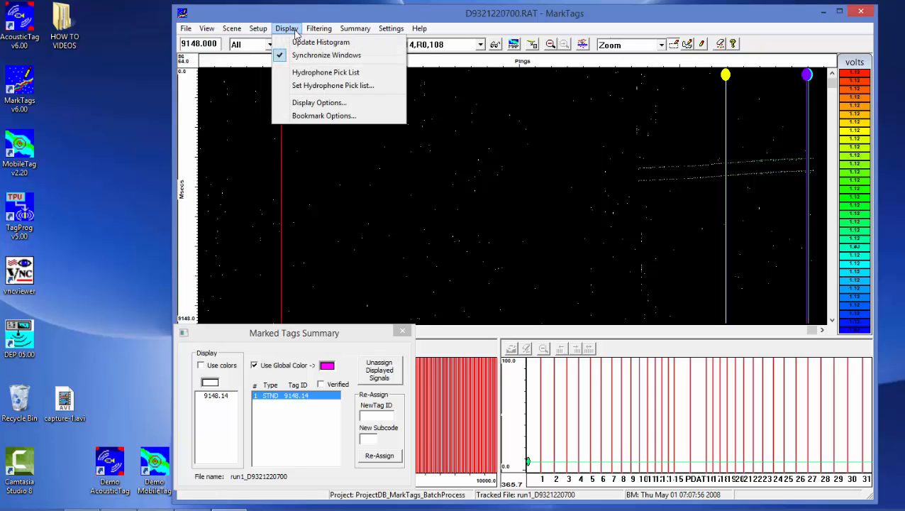
click(323, 115)
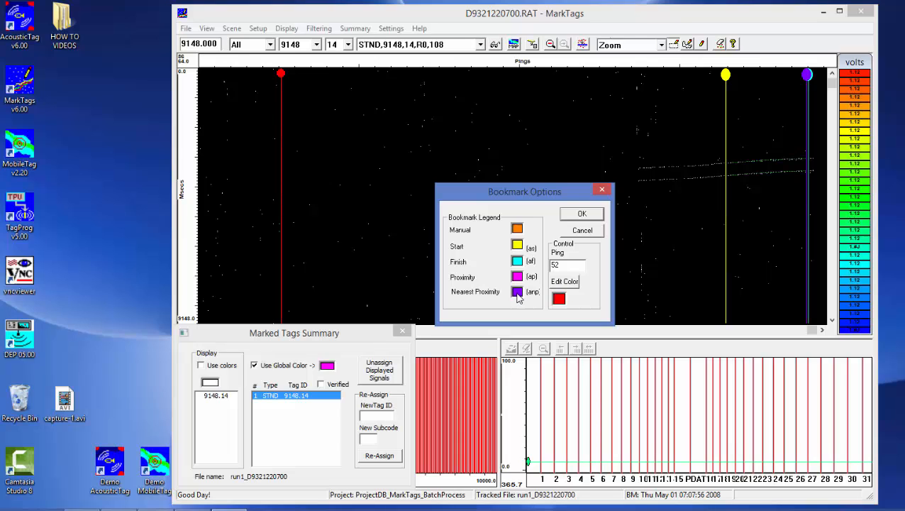
Step: Dismiss the Bookmark Options and step the echogram through the tag periods from 9155 to 9491, checking for unmarked tag traces
click(582, 228)
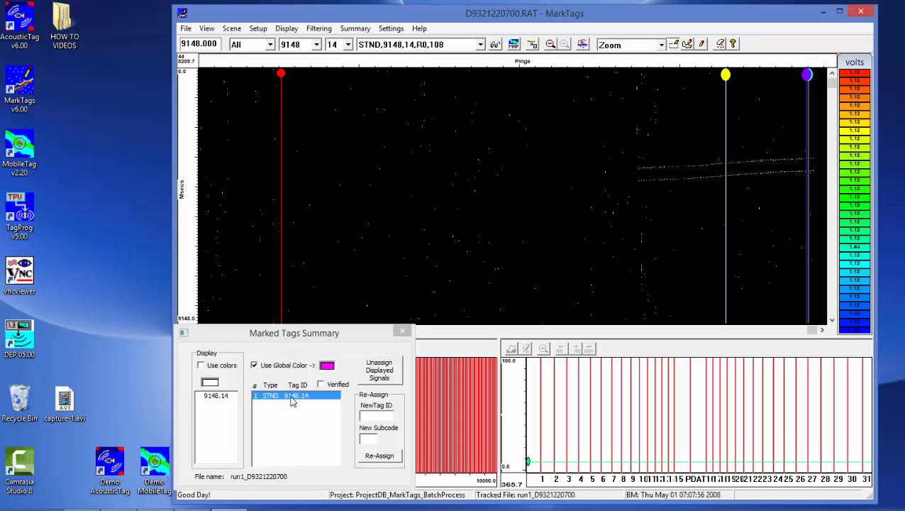
click(317, 44)
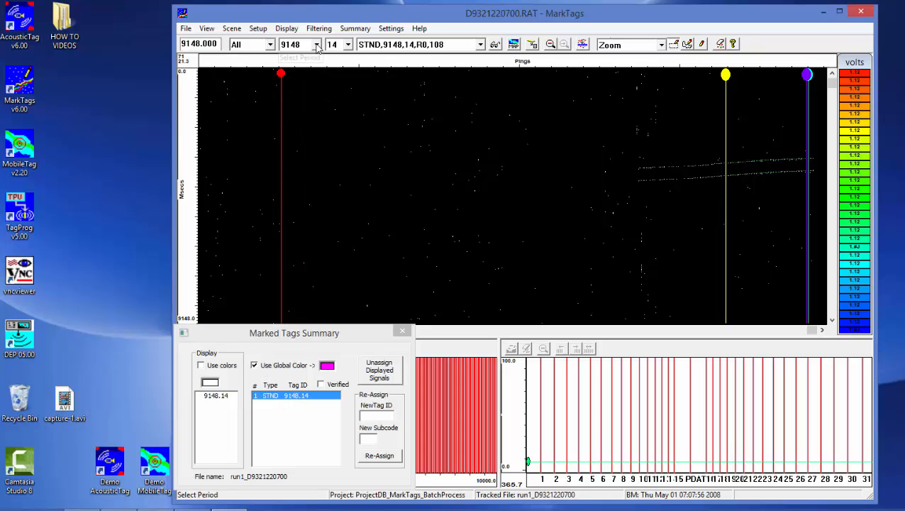
click(304, 68)
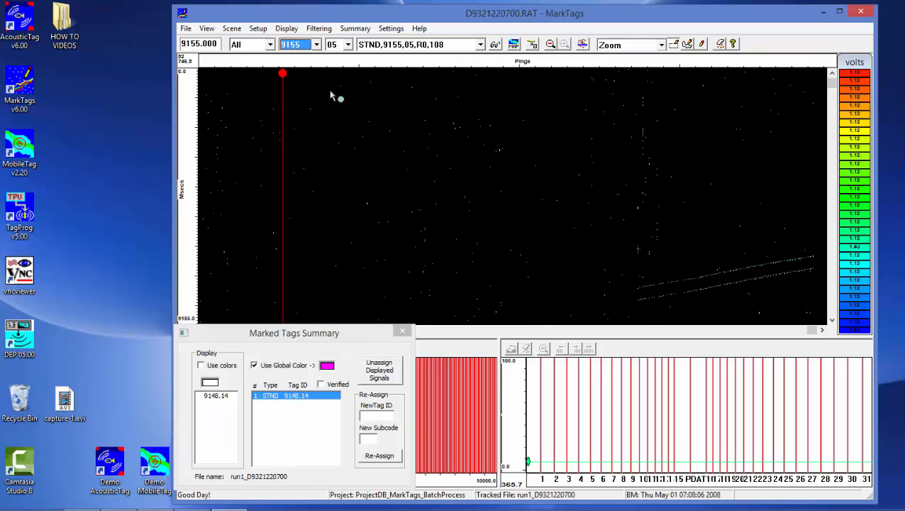
key(Down)
key(Down)
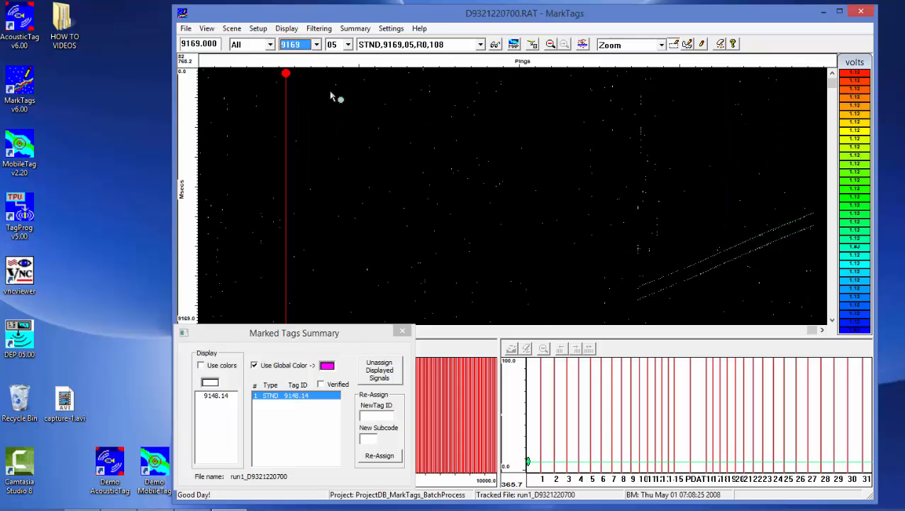
key(Down)
key(Down)
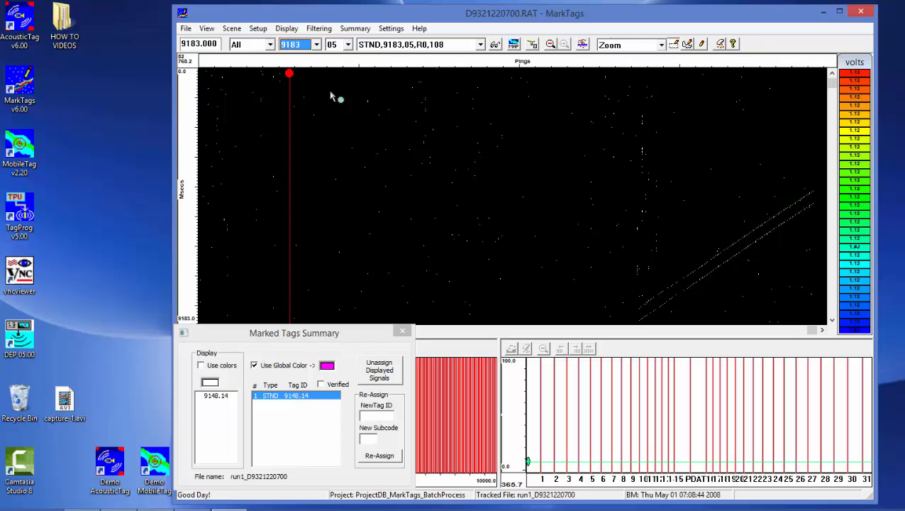
key(Down)
key(Down)
key(Down)
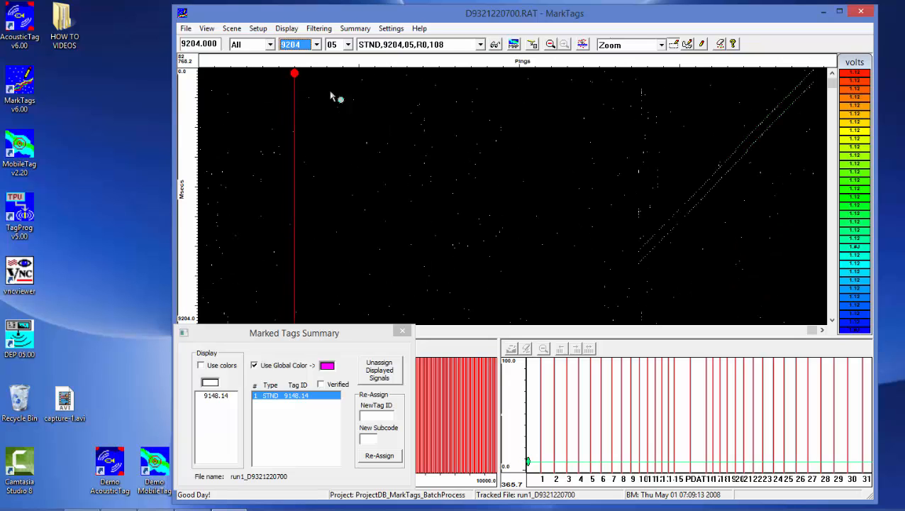
key(Down)
key(Down)
key(Down)
key(Down)
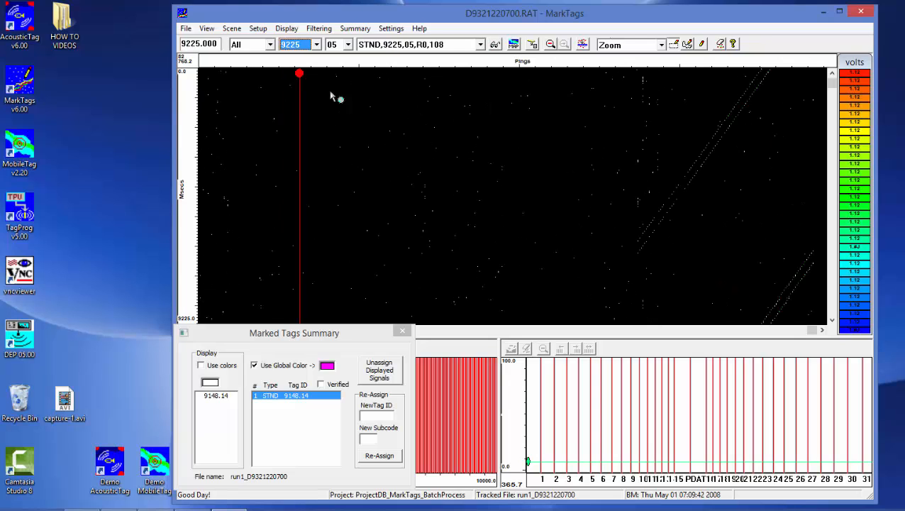
key(Down)
key(Down)
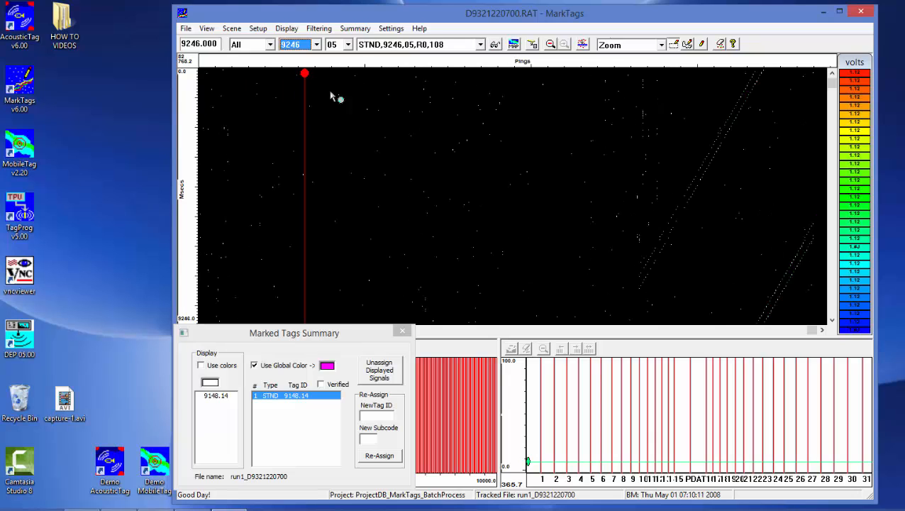
key(Down)
key(Down)
key(Down)
key(Down)
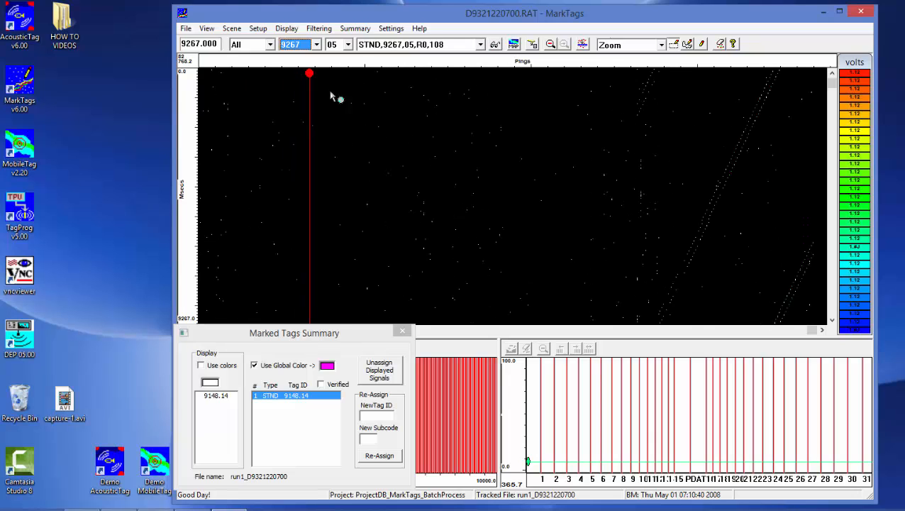
key(Down)
key(Down)
key(Down)
key(Down)
key(Down)
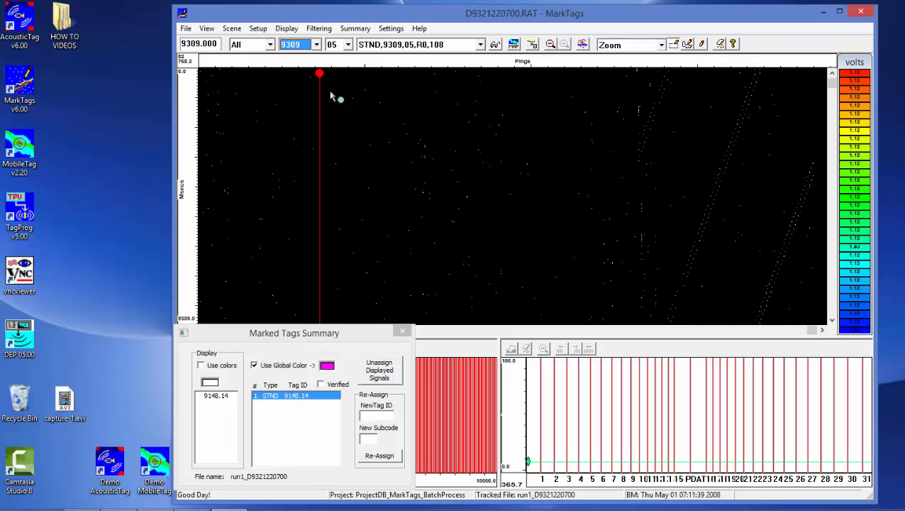
key(Down)
key(Down)
key(Down)
key(Down)
key(Down)
key(Down)
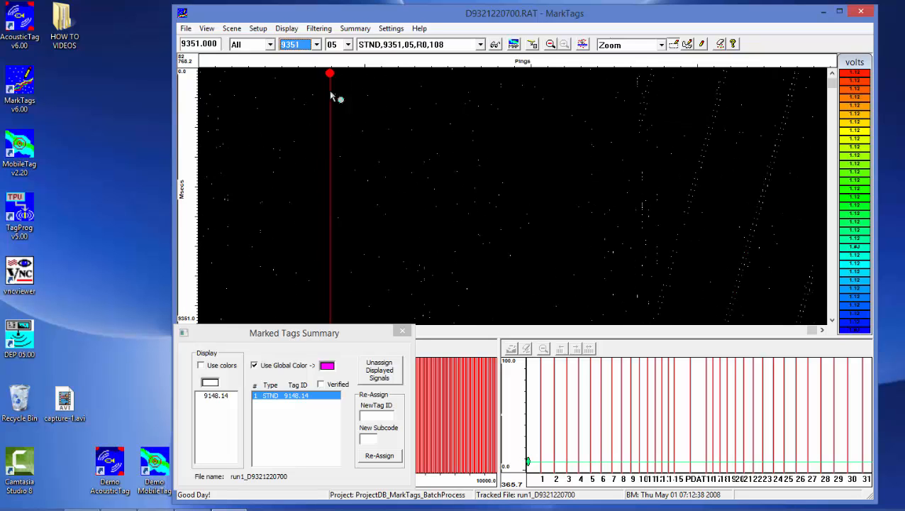
key(Down)
key(Down)
key(Down)
key(Down)
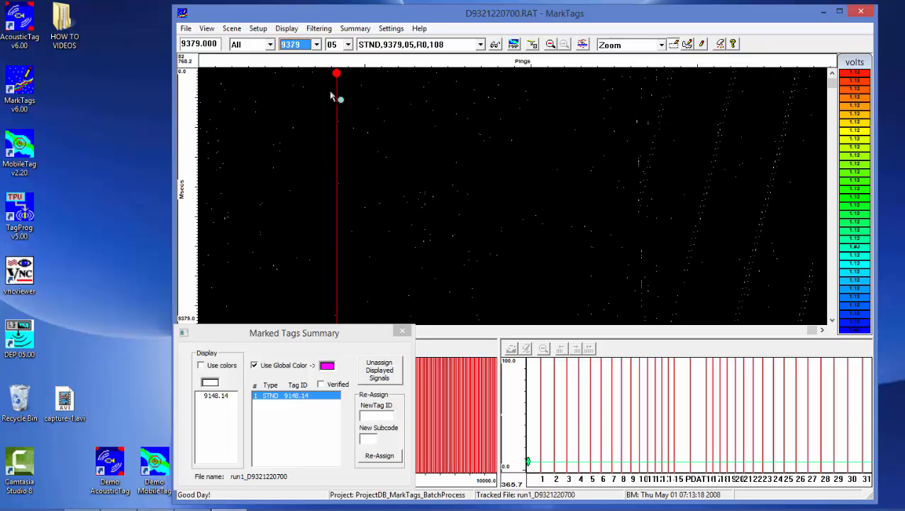
key(Down)
key(Down)
key(Down)
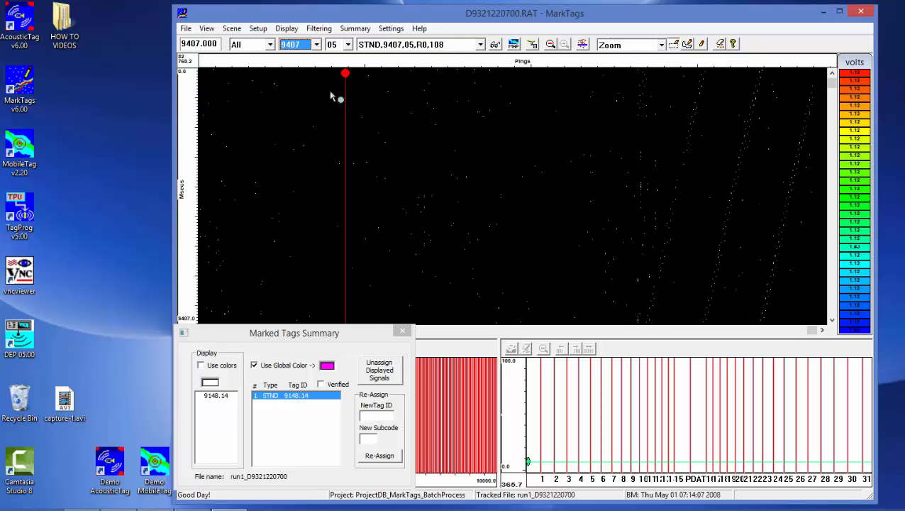
key(Down)
key(Down)
key(Down)
key(Down)
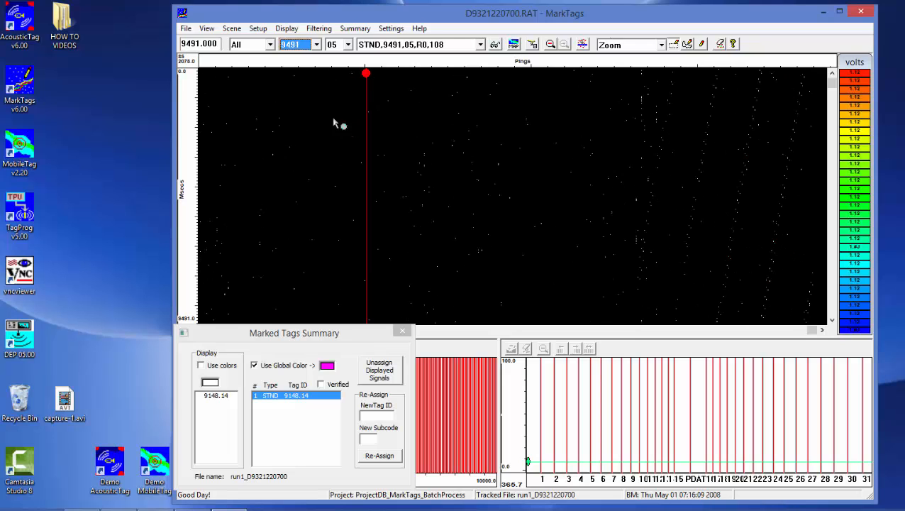
Step: Open the raw detection file D9321220800.RAT from the RAT folder
click(186, 30)
mouse_move(212, 49)
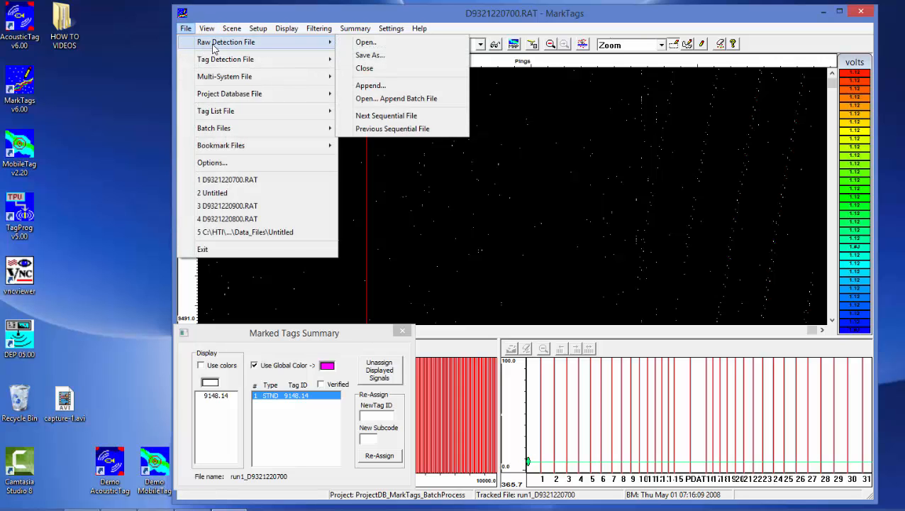
click(365, 42)
click(481, 201)
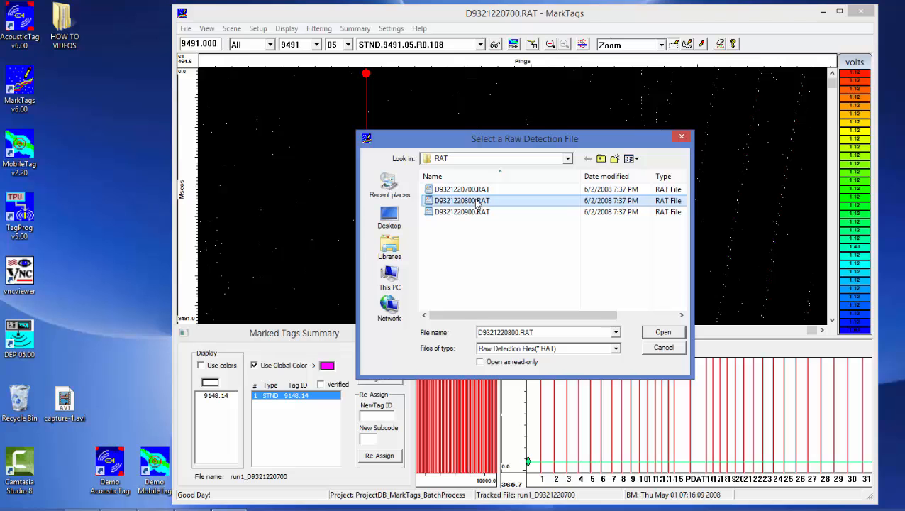
click(662, 332)
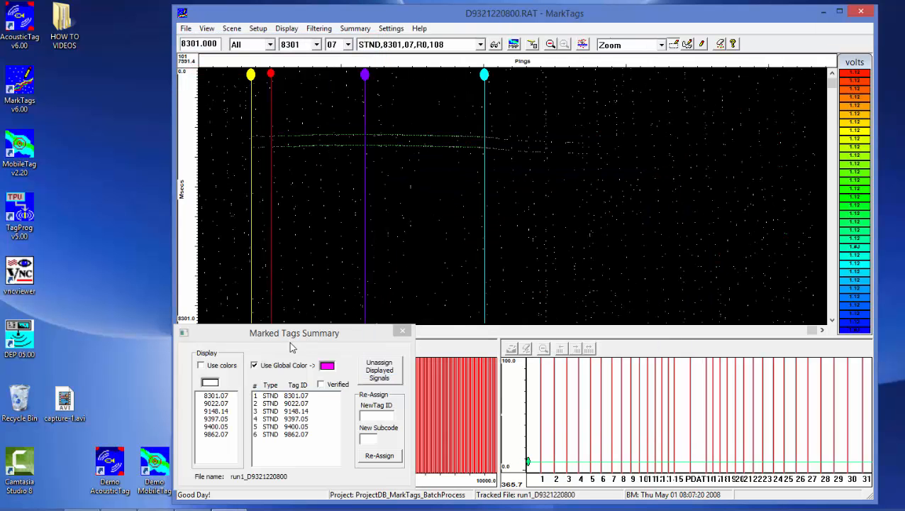
Step: Display each marked tag of the file in turn, from 8301.07 to 9862.07, and examine its trace and bookmarks in the echogram
drag(323, 335, 320, 329)
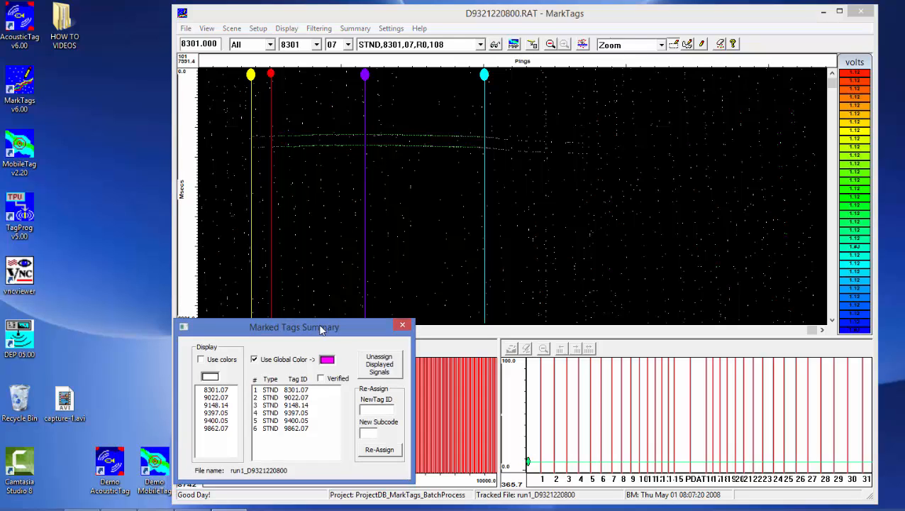
click(286, 390)
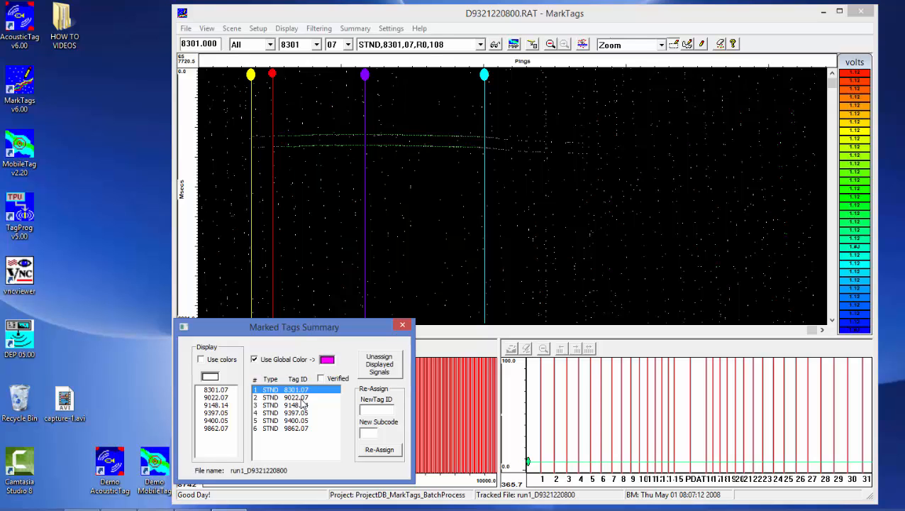
drag(246, 319, 246, 331)
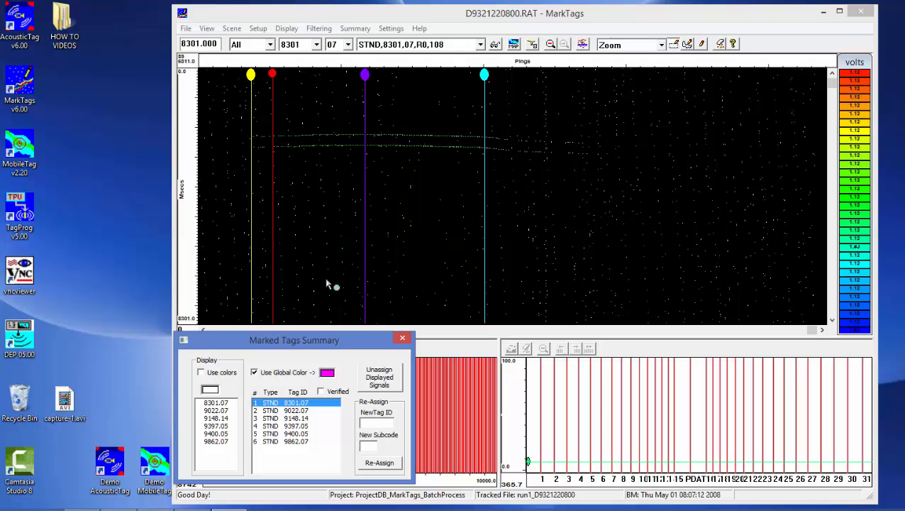
click(296, 411)
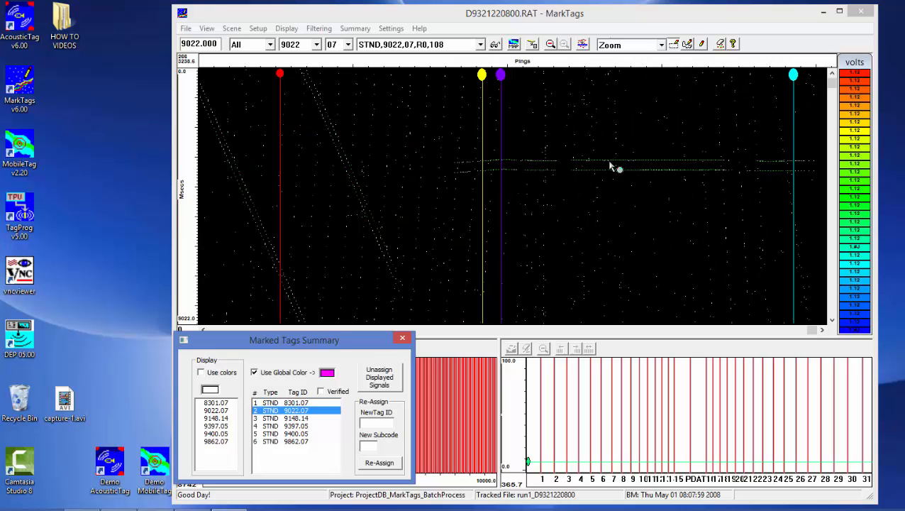
click(303, 419)
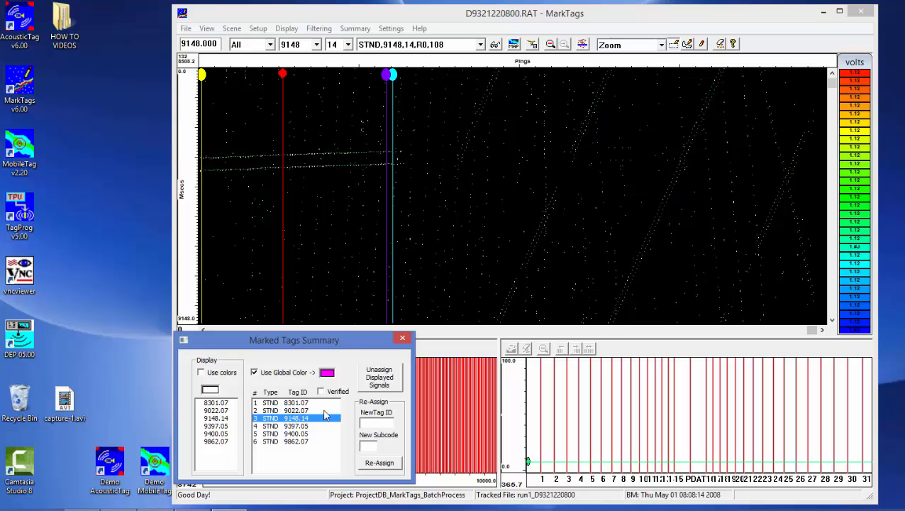
click(306, 427)
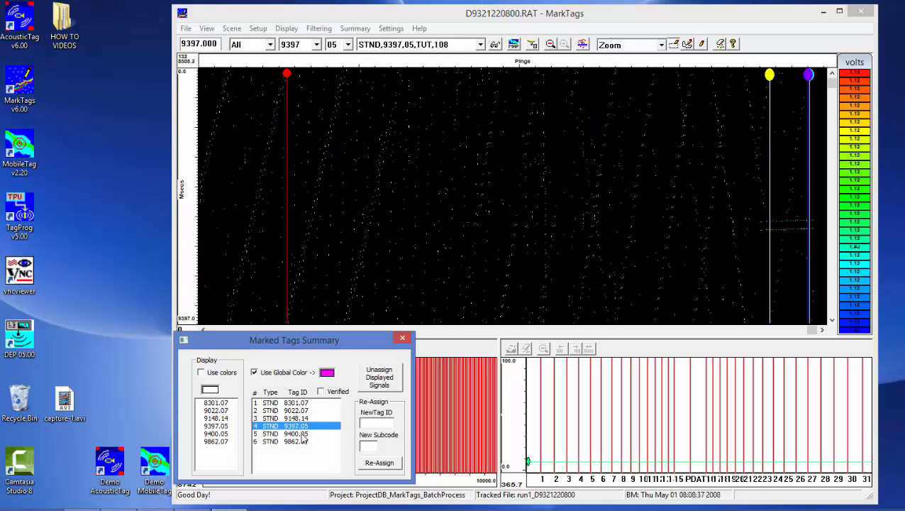
click(302, 434)
click(302, 441)
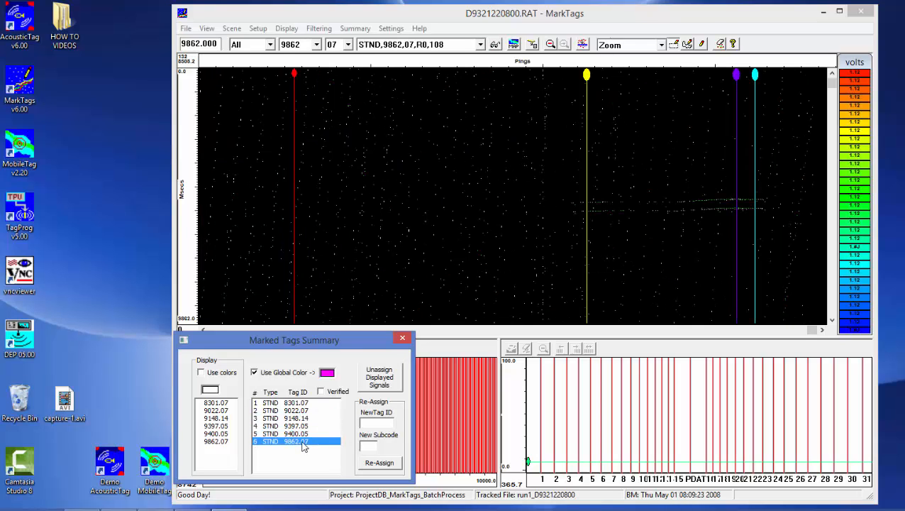
Step: Step the echogram through the tag periods from 9911 to 10072, checking for tag traces left unmarked
click(317, 44)
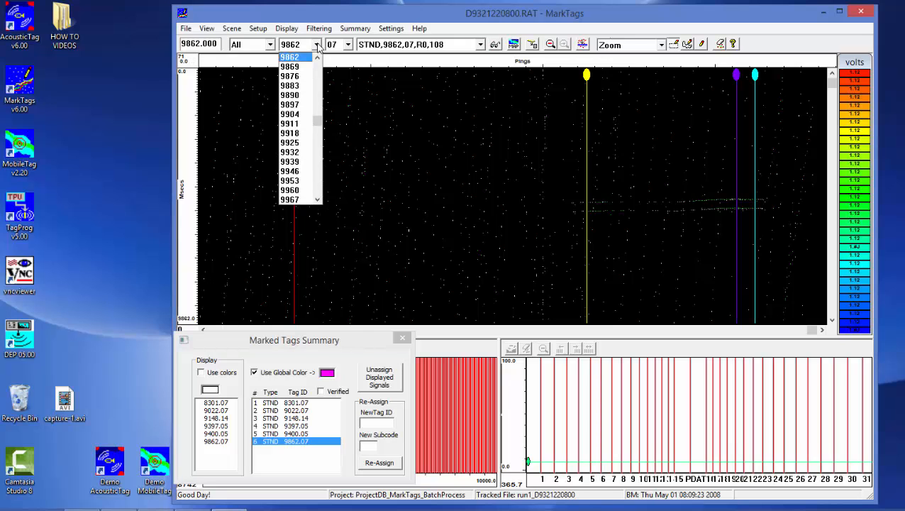
click(298, 124)
key(Down)
key(Down)
key(Down)
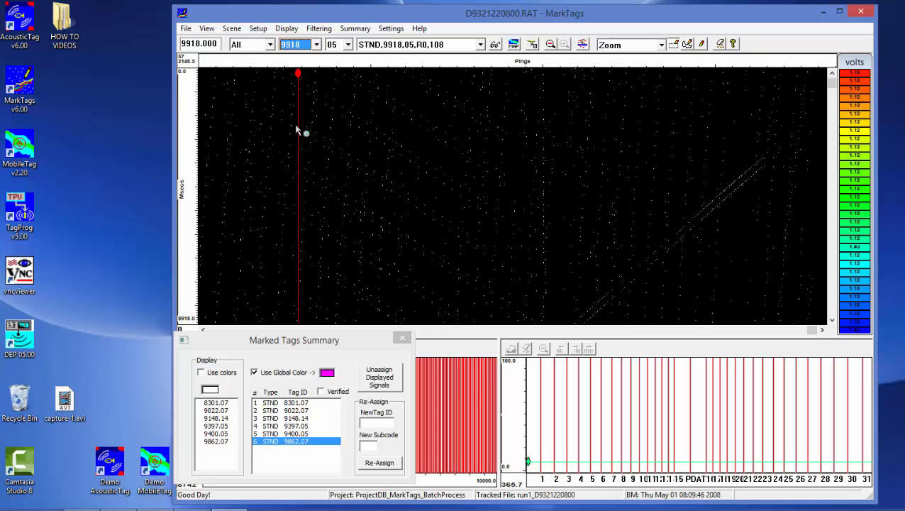
key(Down)
key(Down)
key(Down)
key(Down)
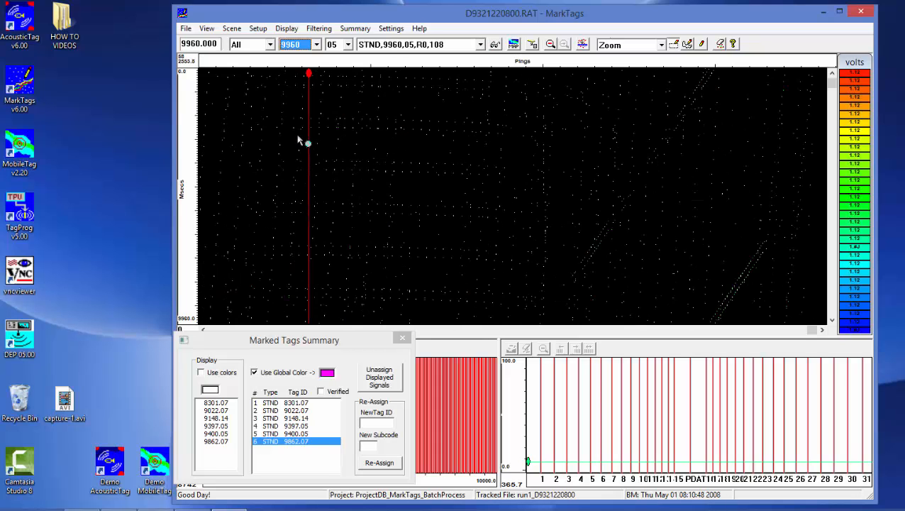
key(Down)
key(Down)
key(Down)
key(Down)
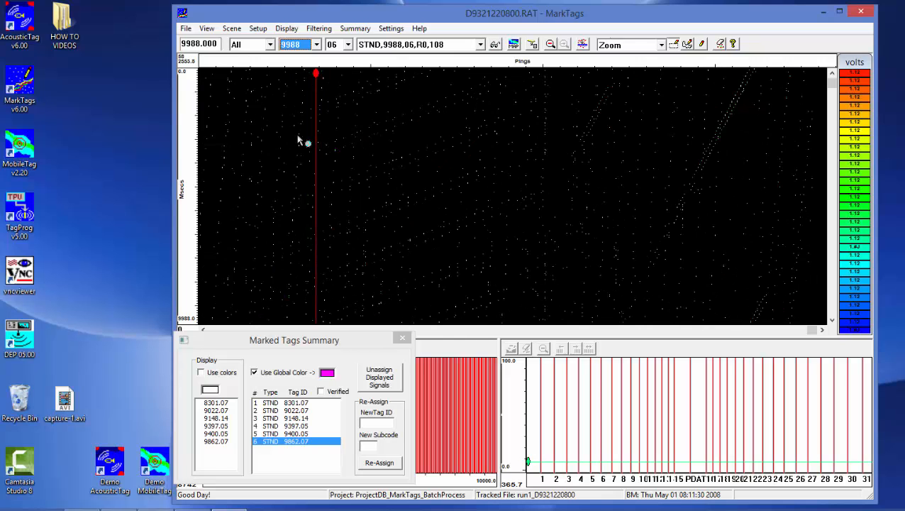
key(Down)
key(Down)
key(Down)
key(Down)
key(Down)
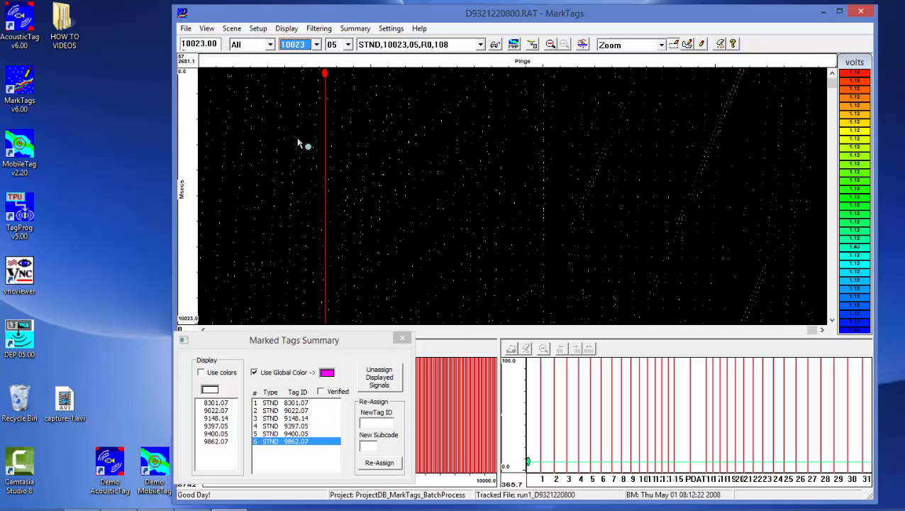
key(Down)
key(Down)
key(Down)
key(Down)
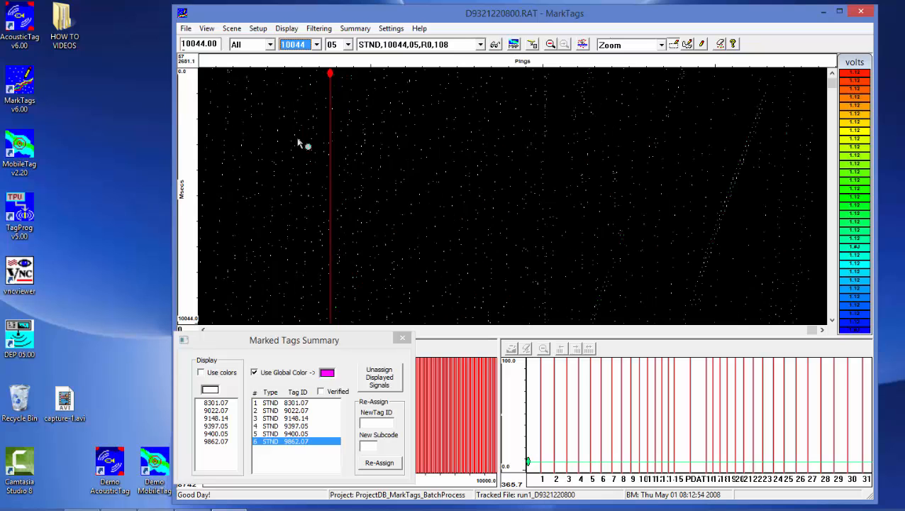
key(Down)
key(Down)
key(Down)
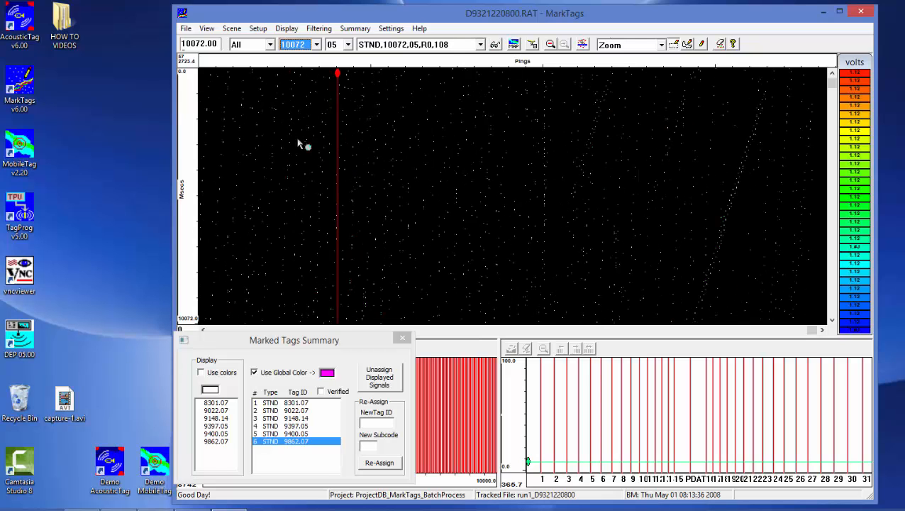
Step: Open the raw detection file D9321220900.RAT and select its marked tag 9022.07 to display its trace and bookmarks
click(187, 28)
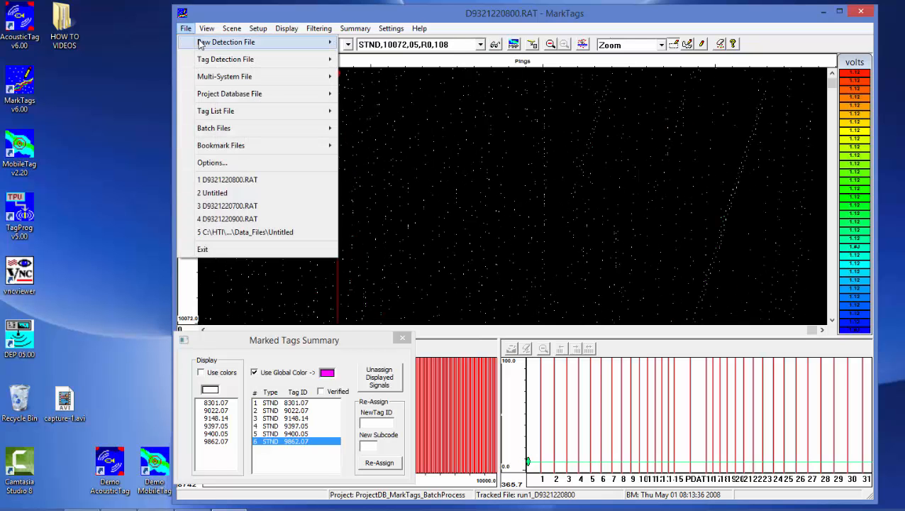
mouse_move(205, 42)
click(370, 41)
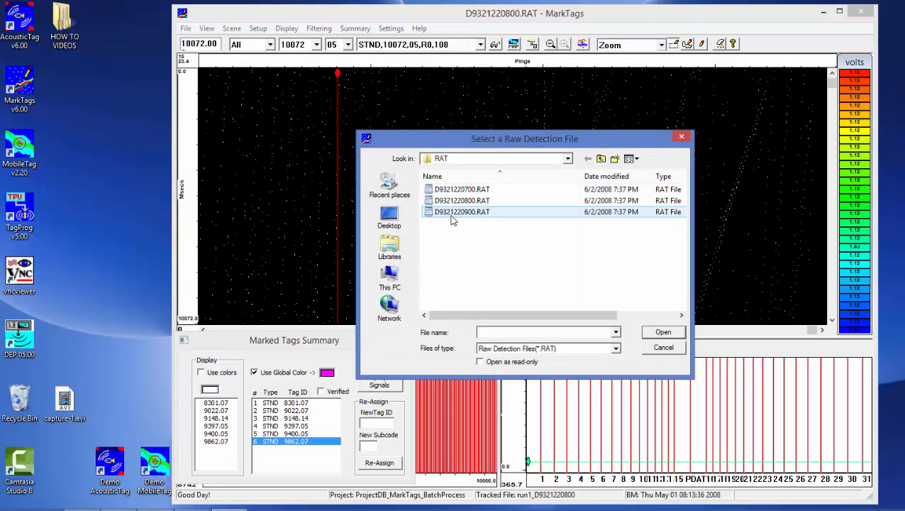
click(454, 214)
click(657, 330)
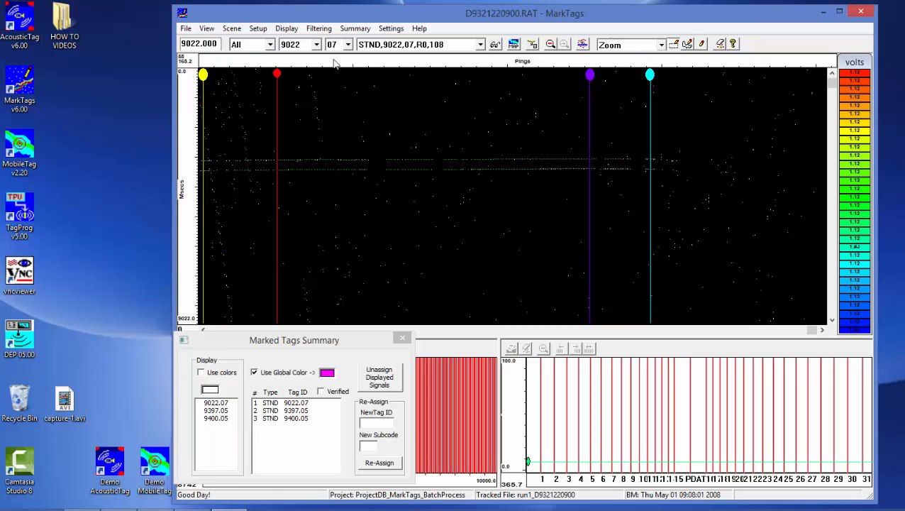
click(292, 404)
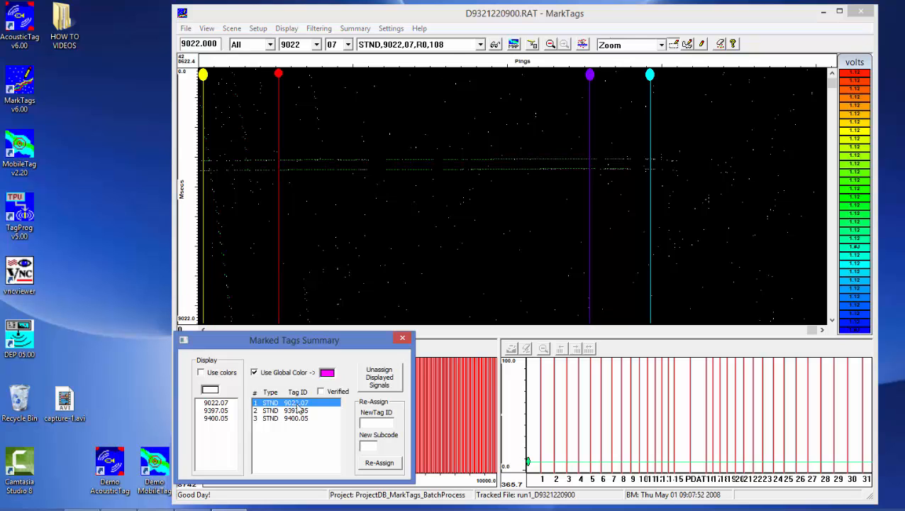
Step: Display marked tags 9397.05 and 9400.05 in turn and examine their traces and bookmarks in the echogram
click(297, 411)
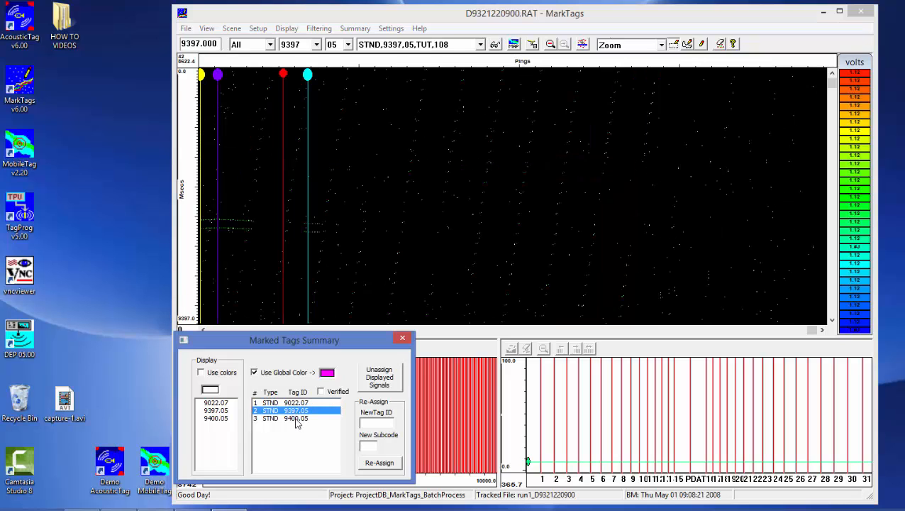
click(297, 418)
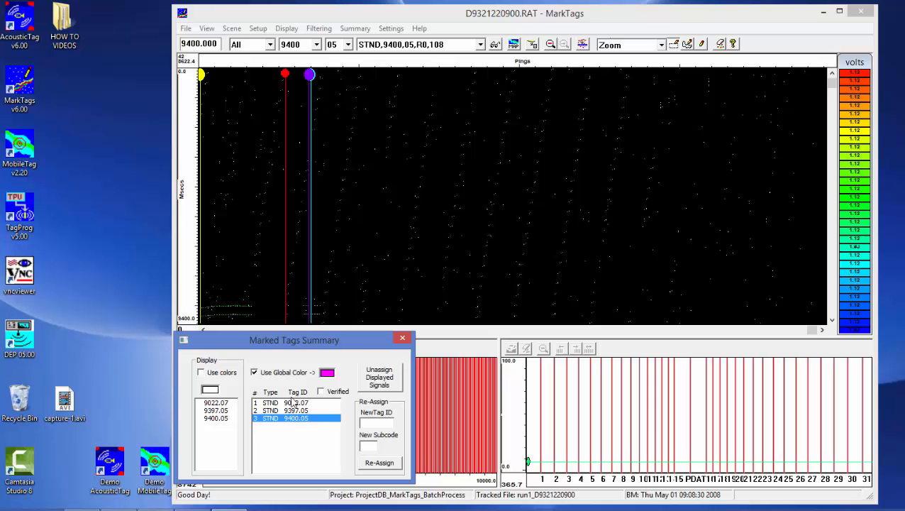
drag(292, 342, 295, 344)
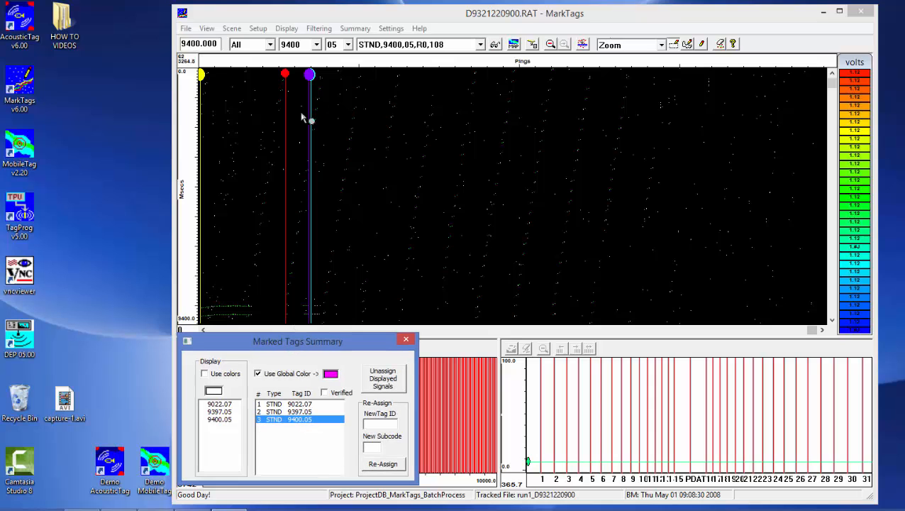
Step: Open the Bookmark Summary beside the Marked Tags Summary and check the listed bookmarks against the available hydrophones
click(351, 30)
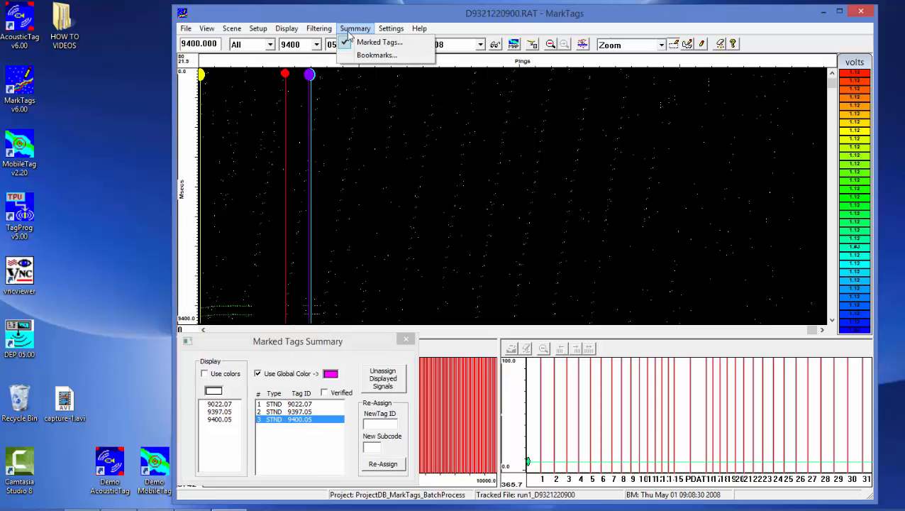
click(376, 54)
drag(651, 355, 554, 333)
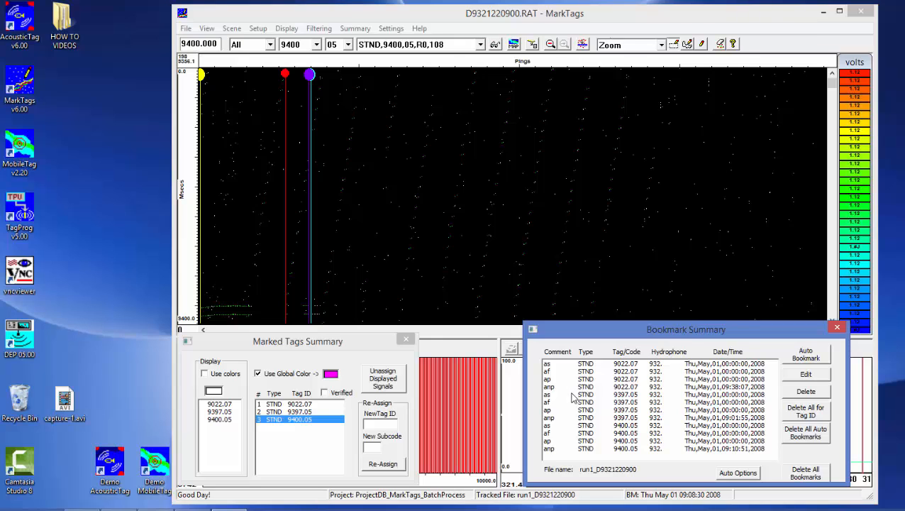
click(268, 46)
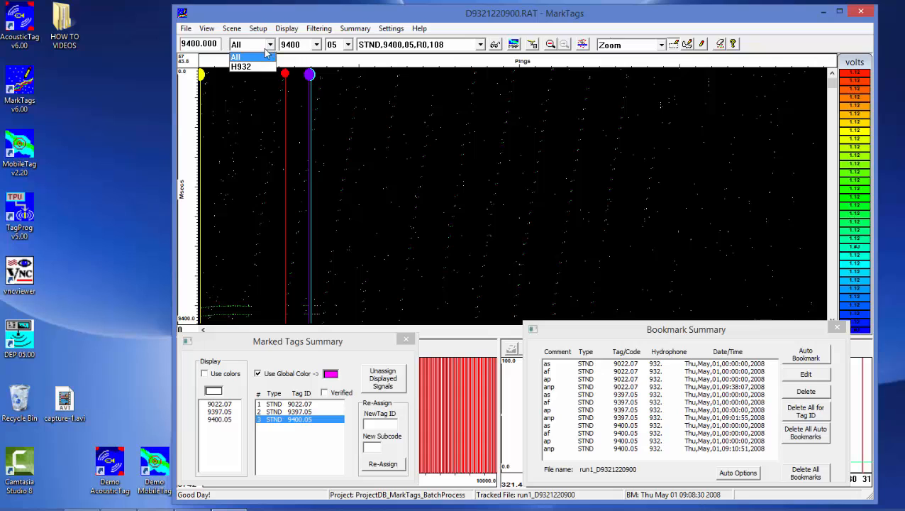
click(260, 16)
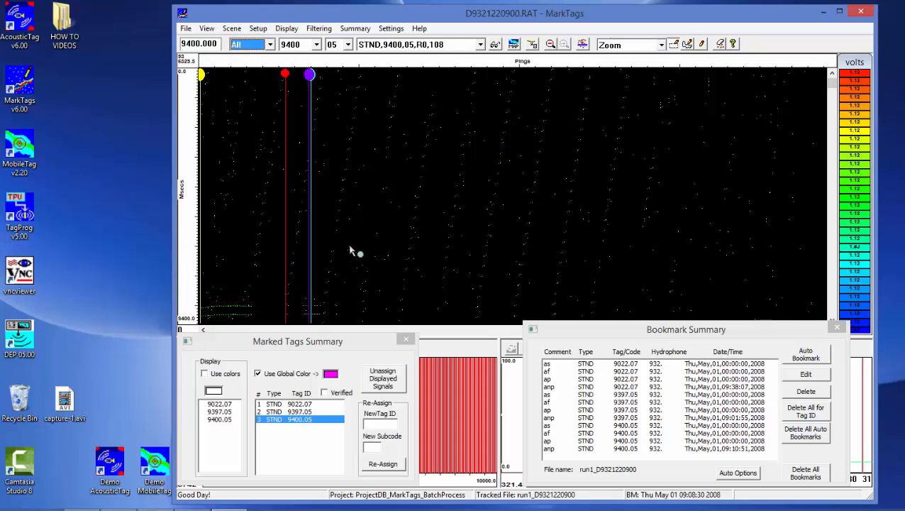
Step: Examine the start of the 9400.05 tag trace at the yellow bookmark in close-up and return to the full echogram
drag(352, 245, 213, 319)
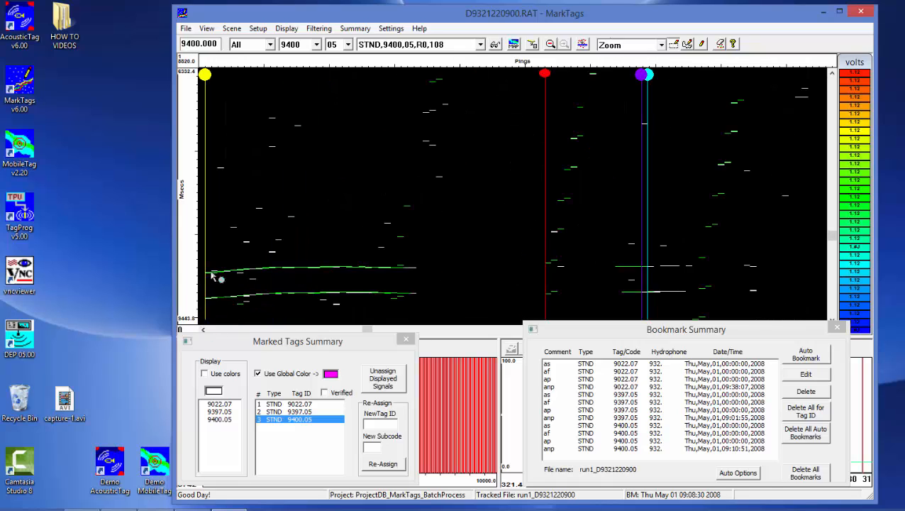
drag(296, 249, 201, 289)
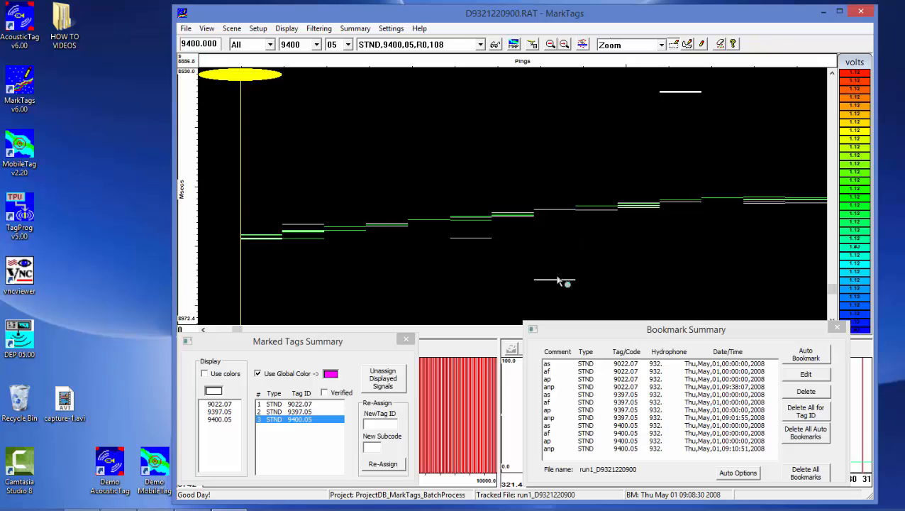
click(551, 44)
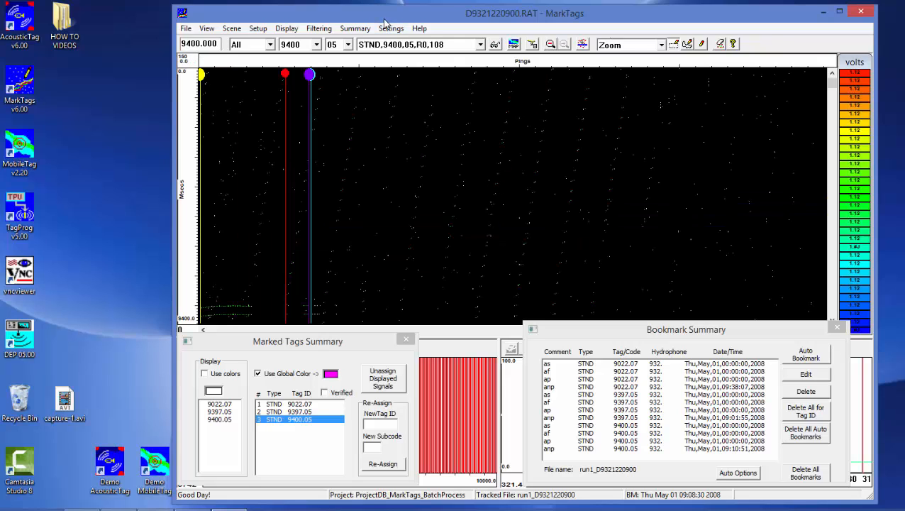
Step: Review the period and subcode histogram parameters in the Tag Detection Settings and cancel the dialog
drag(383, 19, 380, 19)
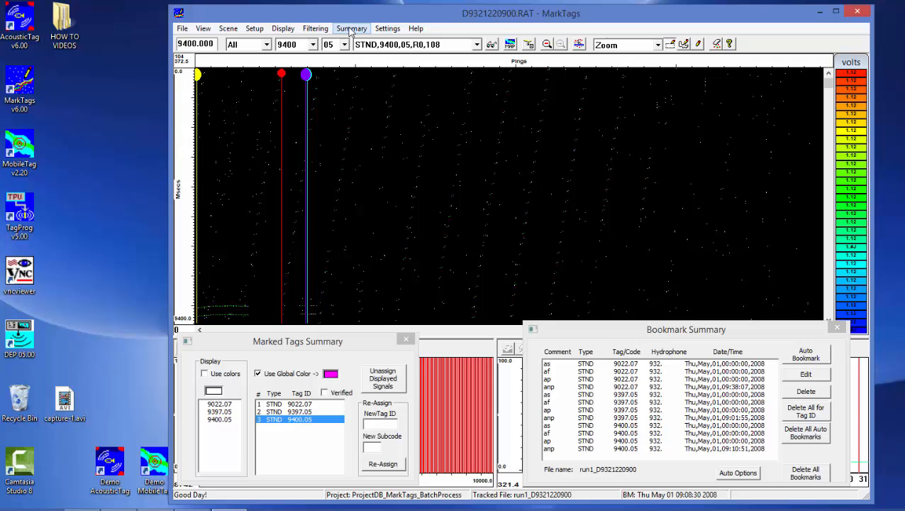
click(254, 28)
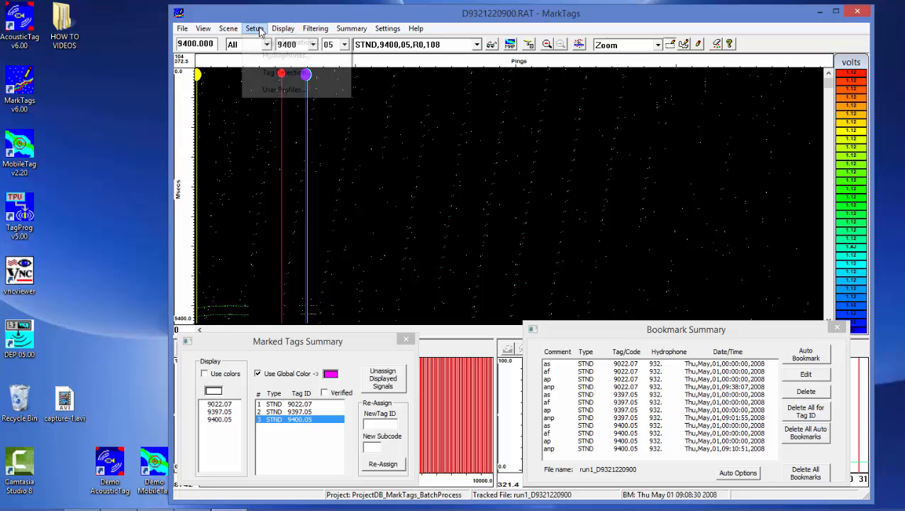
click(275, 74)
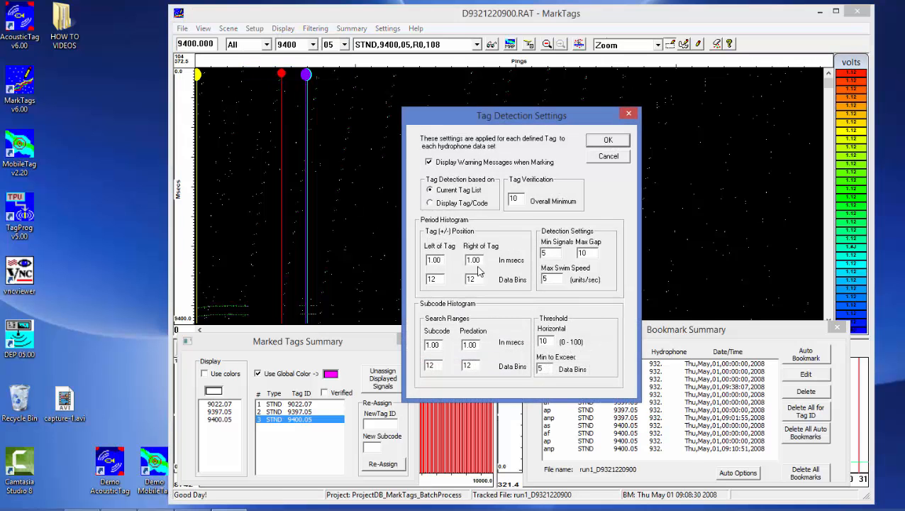
click(608, 158)
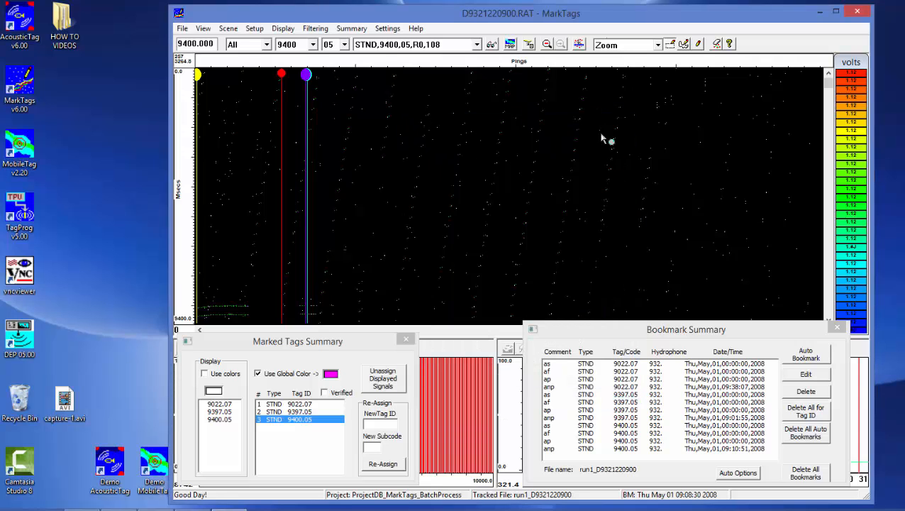
drag(398, 19, 386, 16)
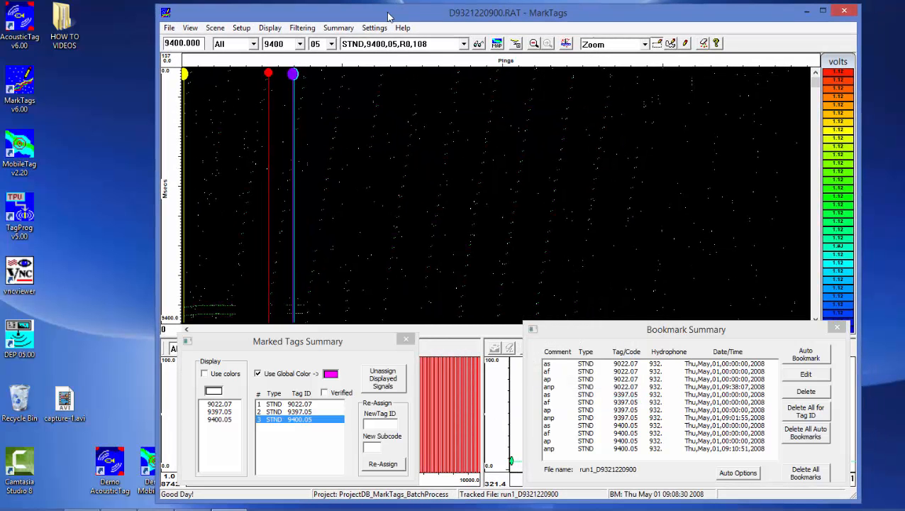